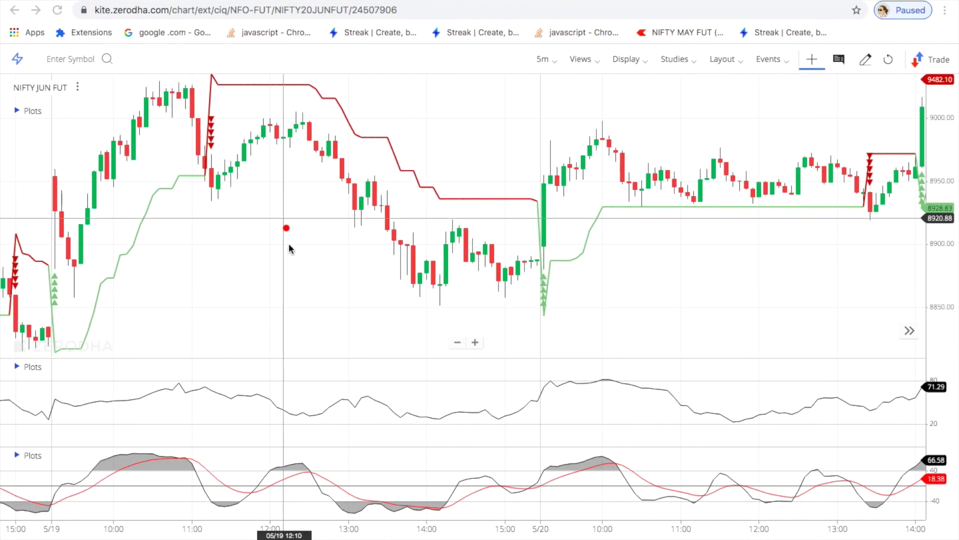
Step: Annotate the SMI crossover, sell candle, MFI reading and subsequent price fall on the Kite chart
drag(315, 473, 323, 479)
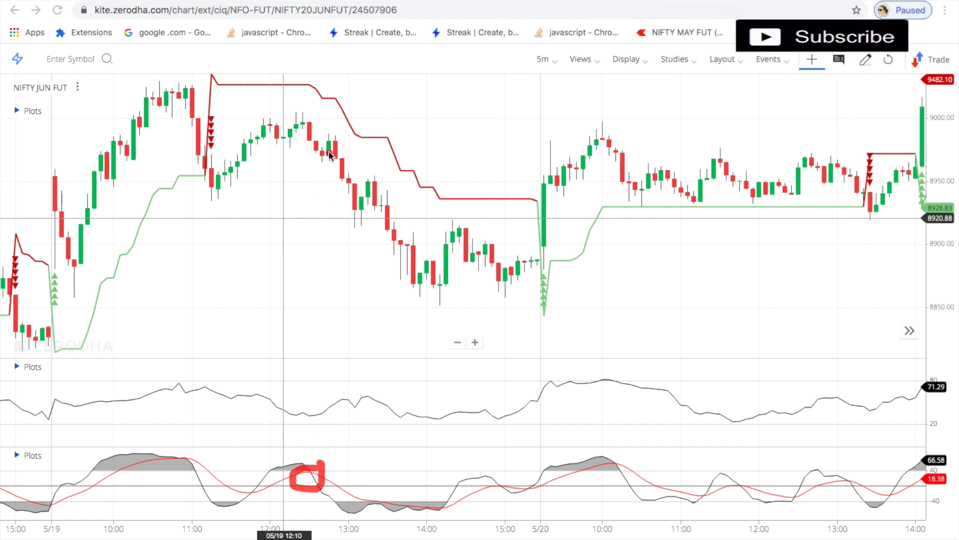
drag(310, 152, 329, 156)
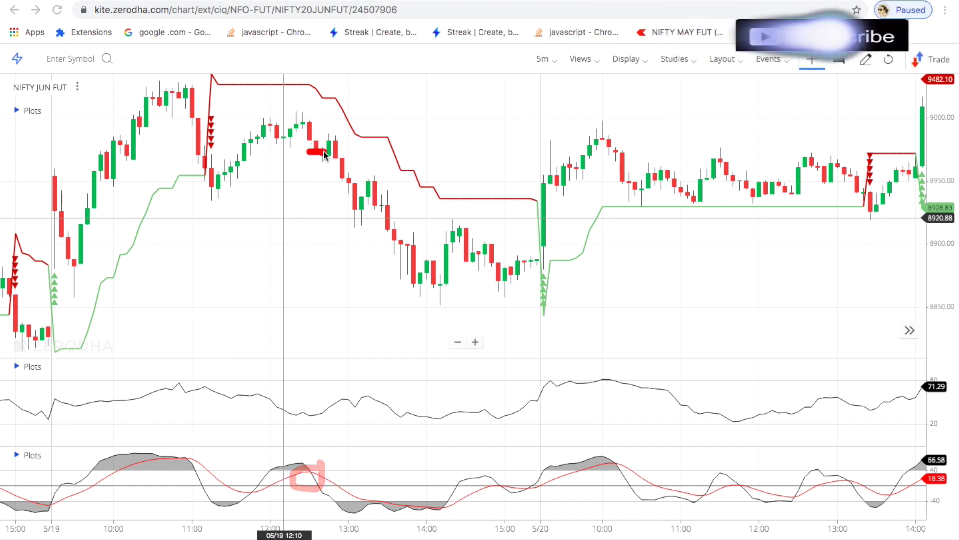
drag(296, 383, 326, 382)
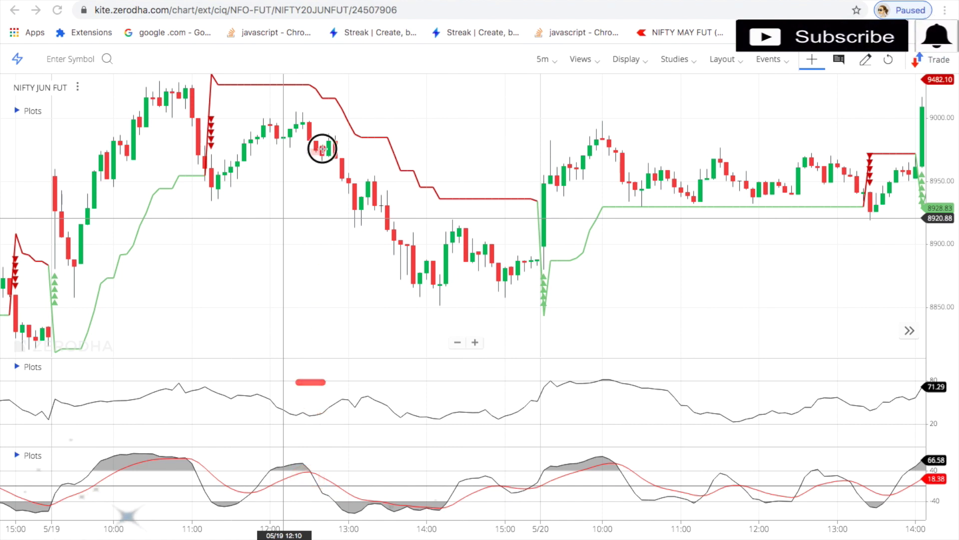
drag(322, 150, 423, 281)
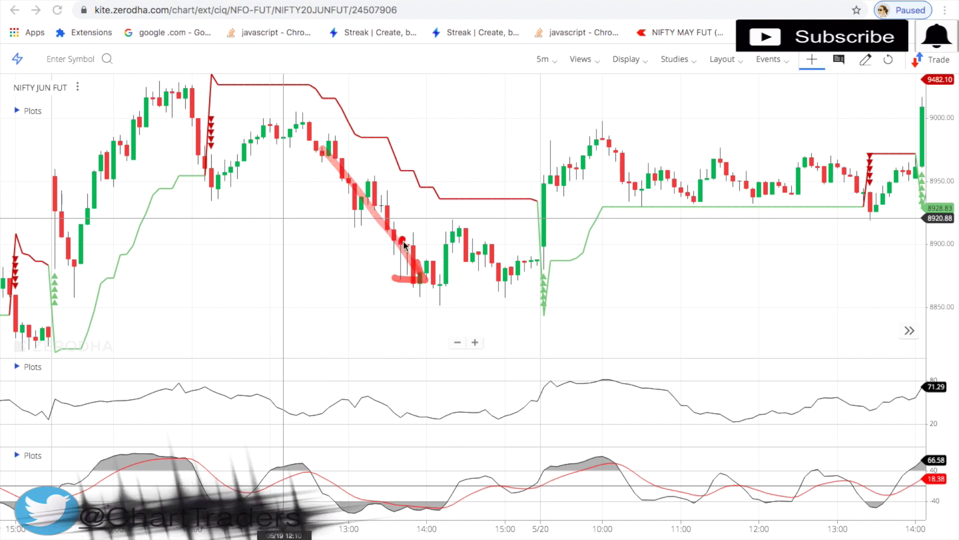
click(395, 282)
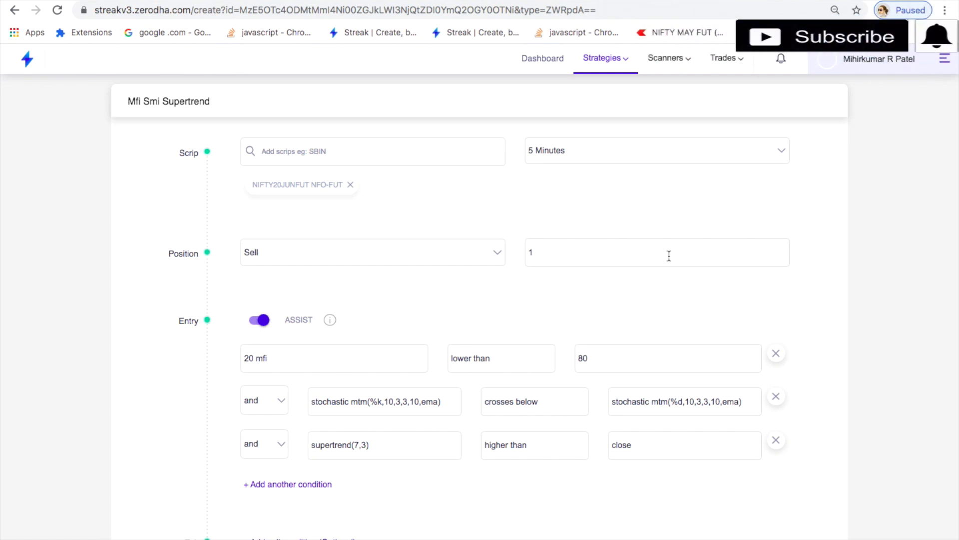
scroll(669, 255, down, 1)
scroll(669, 256, up, 2)
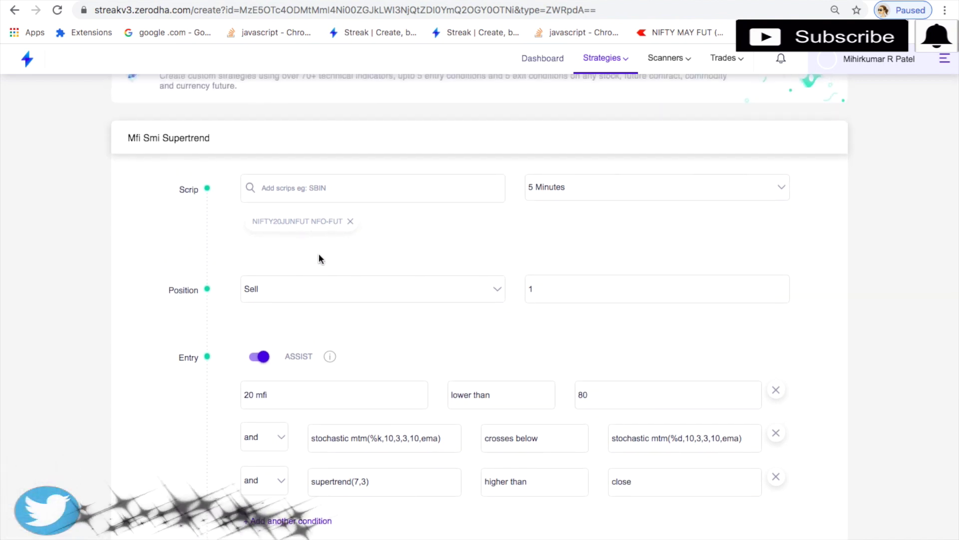
scroll(320, 253, down, 1)
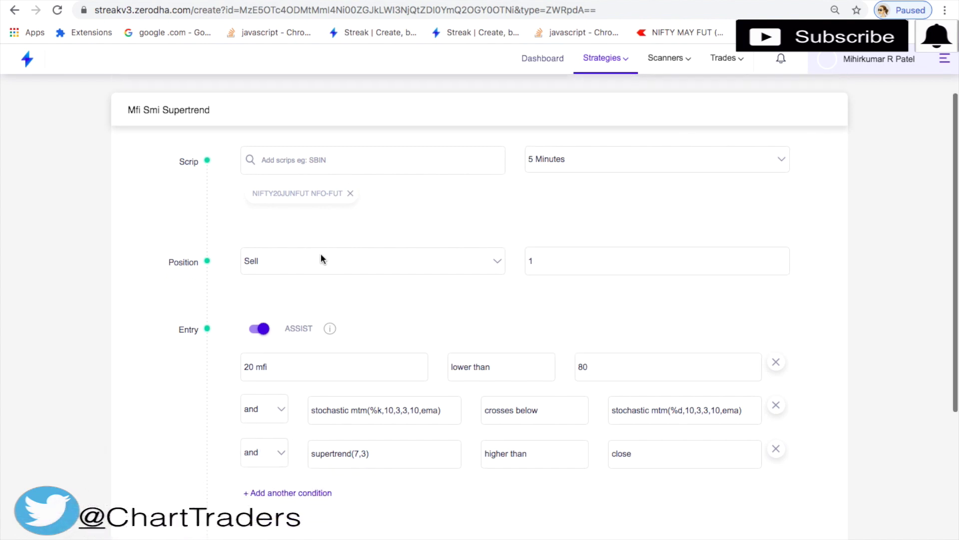
scroll(320, 252, up, 1)
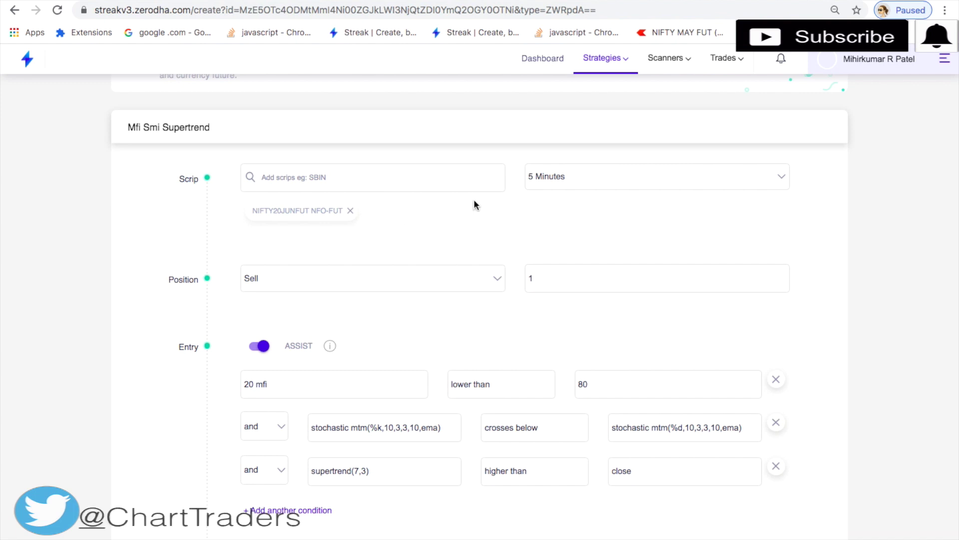
scroll(480, 286, down, 1)
scroll(555, 255, down, 1)
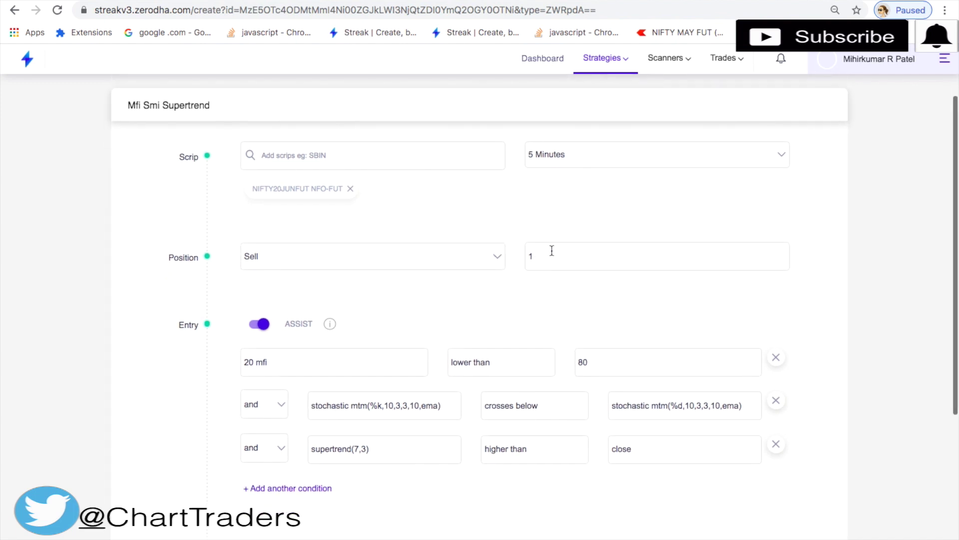
scroll(493, 325, down, 2)
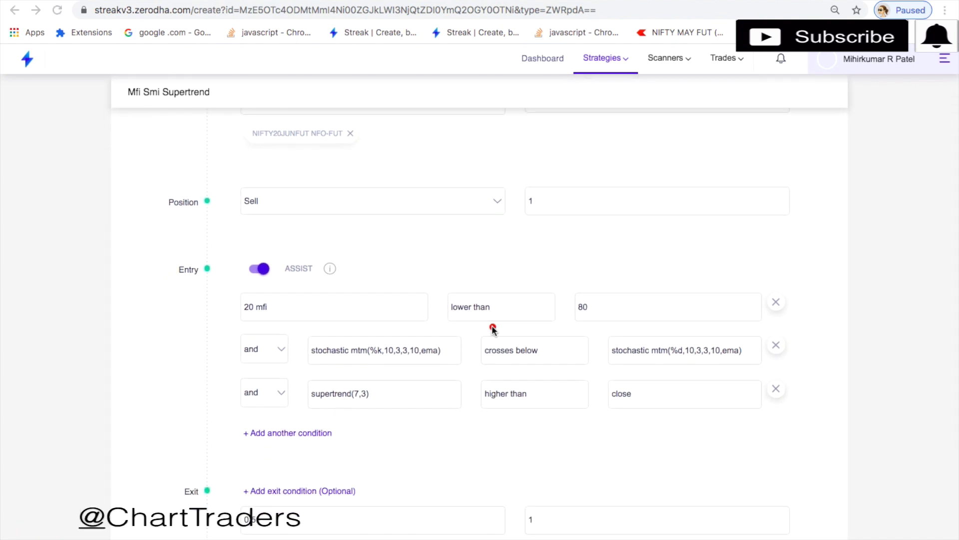
Step: Underline the three entry conditions: MFI lower than, SMI %k crosses below %d, Supertrend(7,3) higher than close
drag(444, 324, 531, 321)
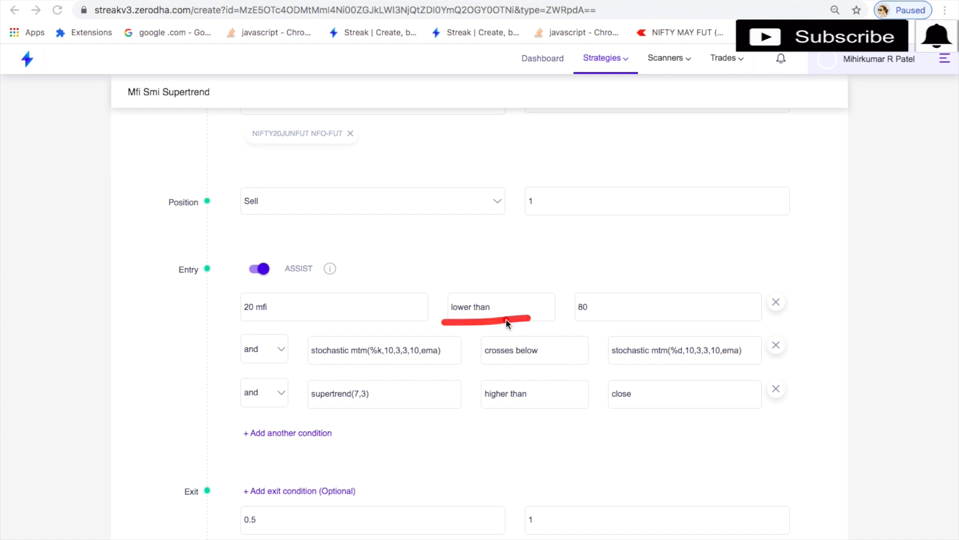
click(437, 370)
drag(494, 361, 590, 361)
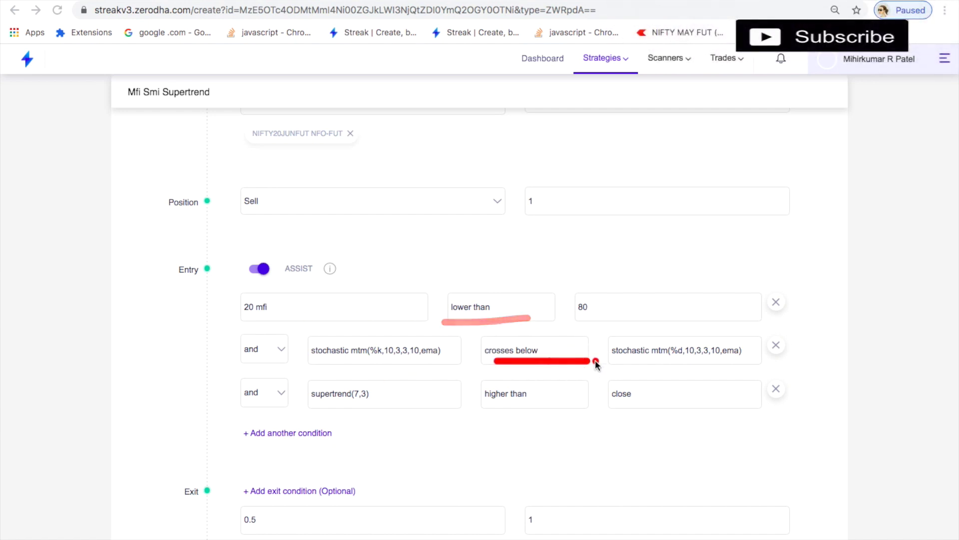
click(405, 351)
drag(358, 362, 413, 362)
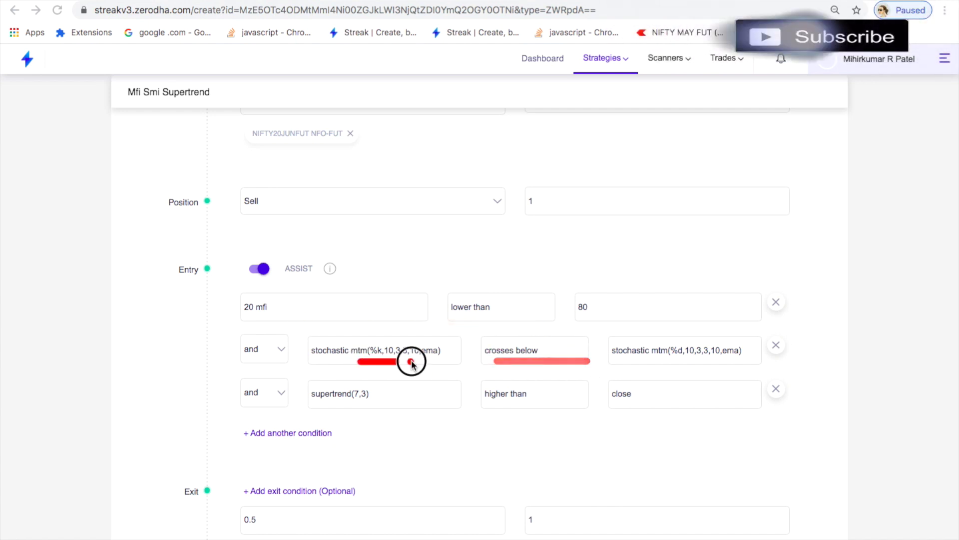
click(638, 362)
drag(637, 361, 685, 362)
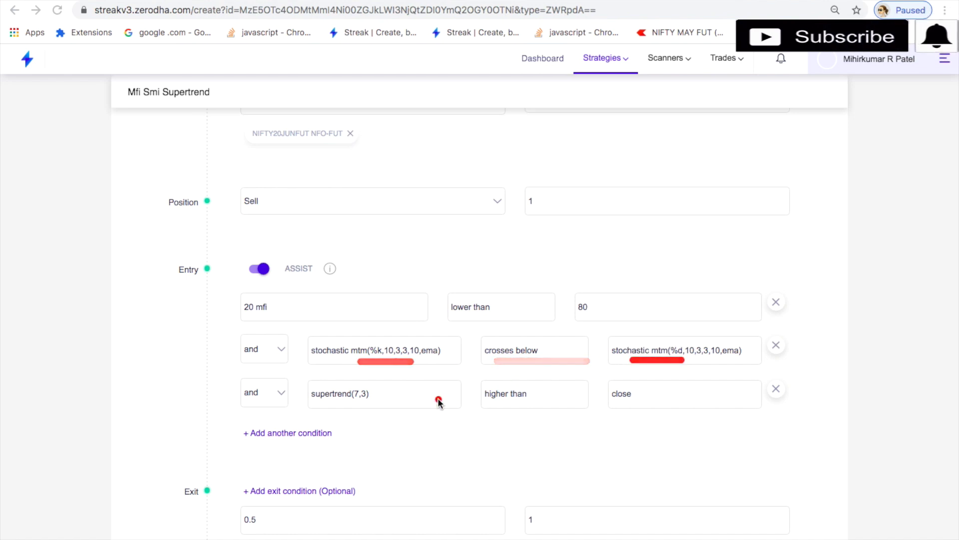
drag(441, 406, 365, 405)
click(538, 407)
drag(486, 408, 526, 407)
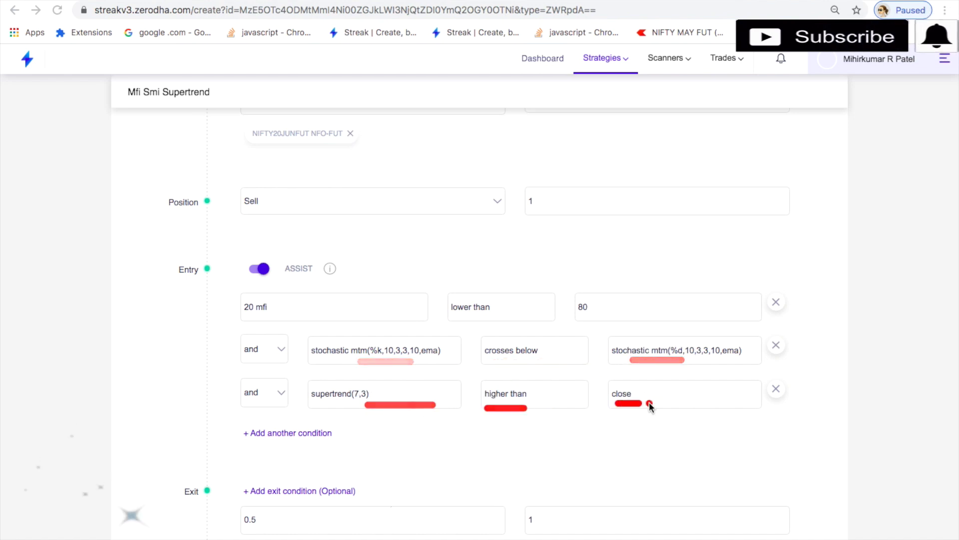
drag(641, 405, 616, 405)
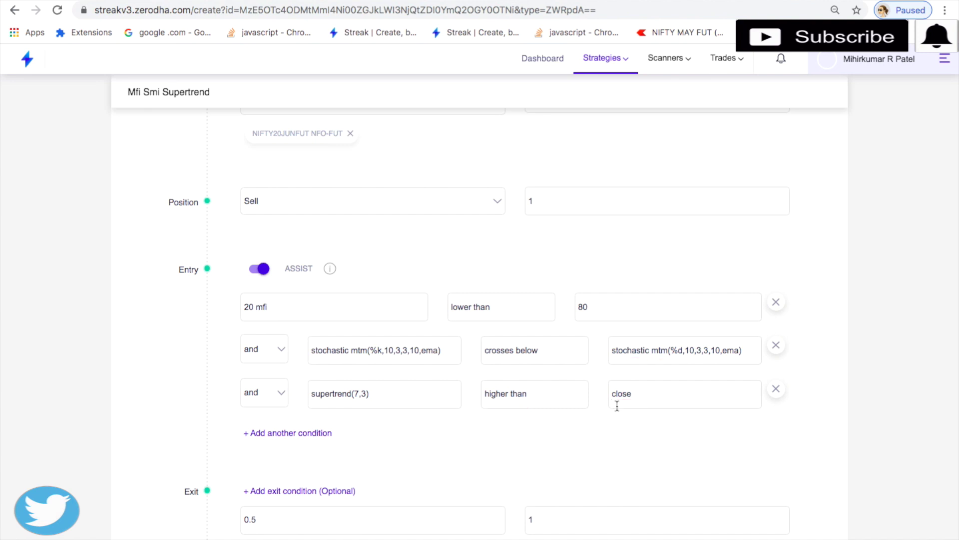
scroll(618, 408, down, 3)
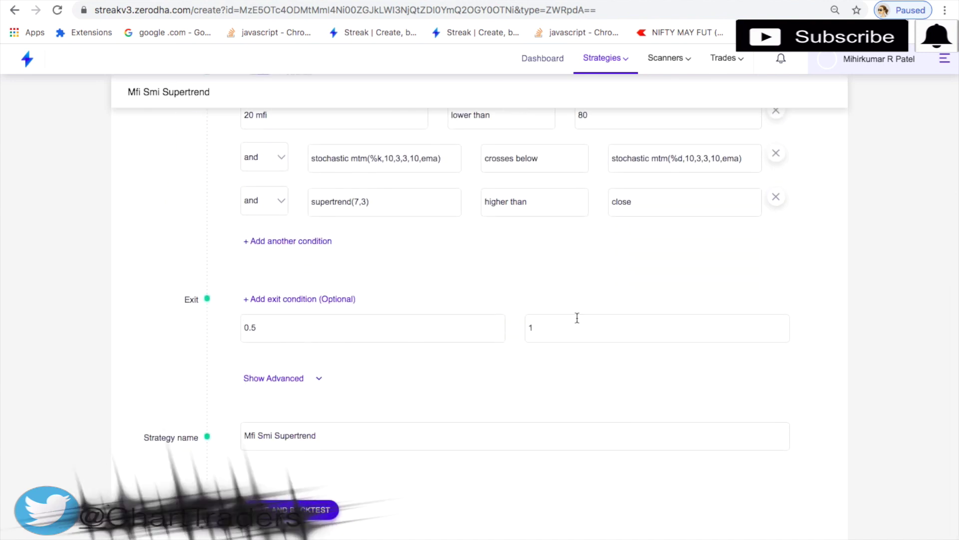
Step: Reveal advanced settings, keep Candlestick as candle type, and save the strategy to run its backtest
click(282, 378)
scroll(293, 378, down, 1)
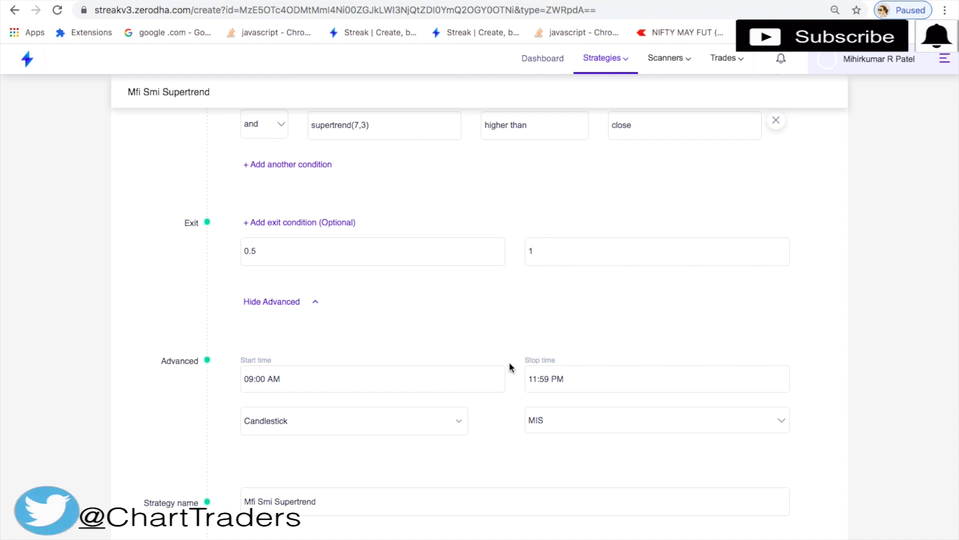
click(311, 421)
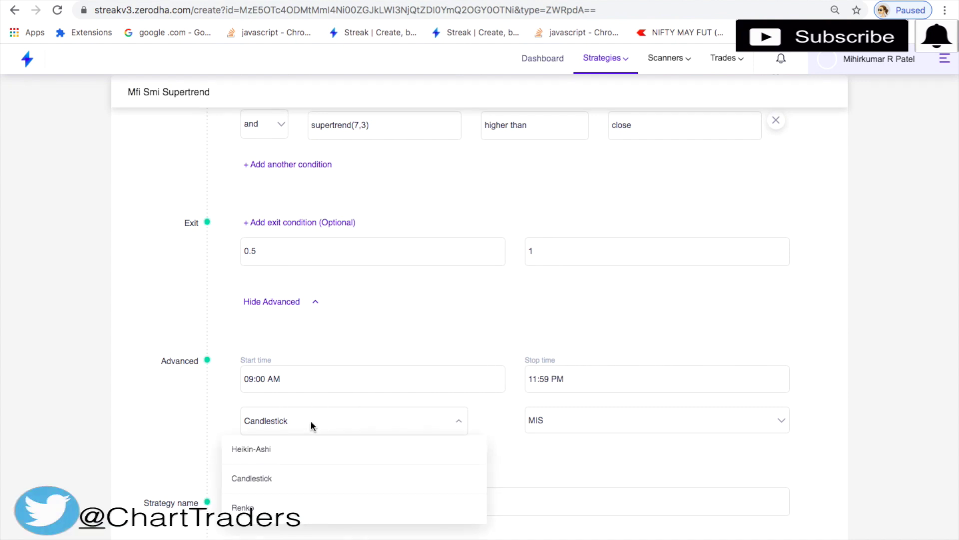
click(310, 421)
scroll(516, 434, down, 1)
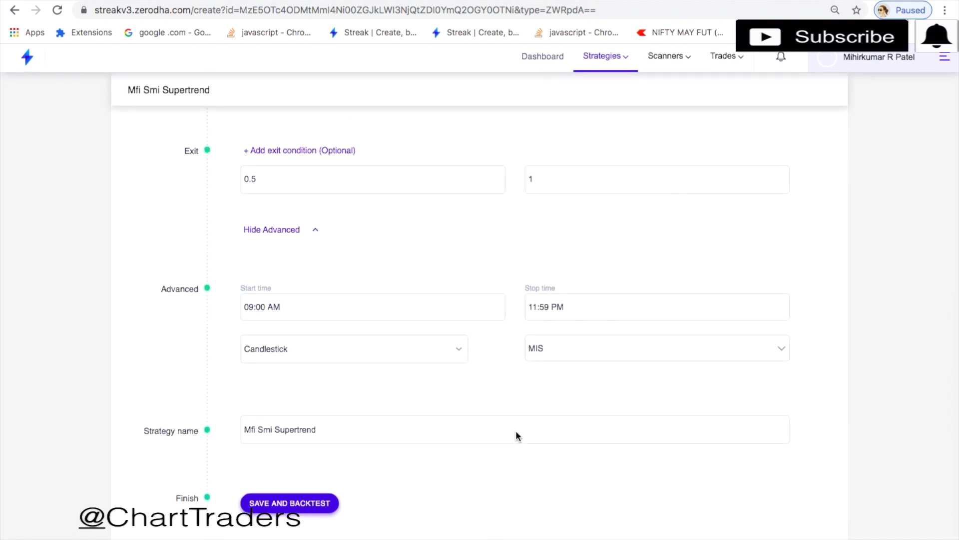
click(303, 507)
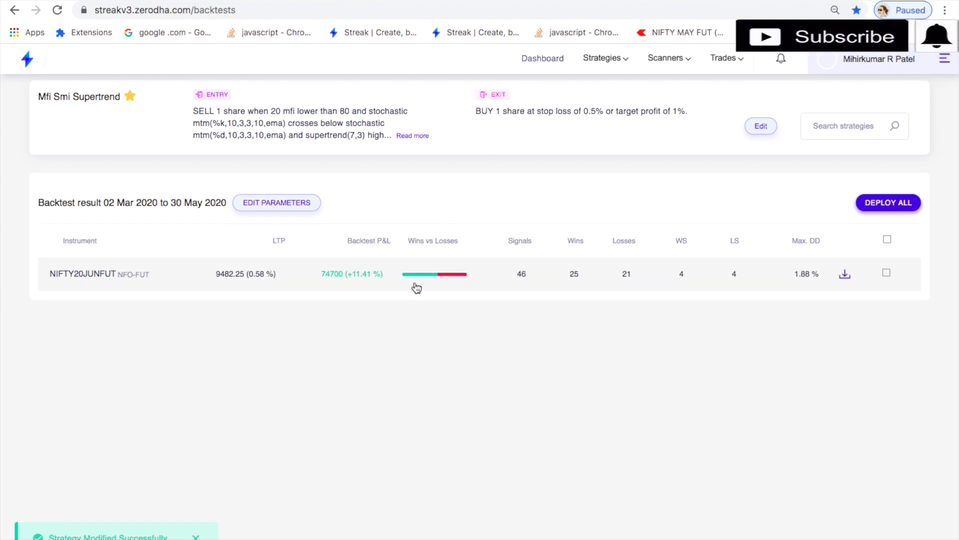
click(418, 282)
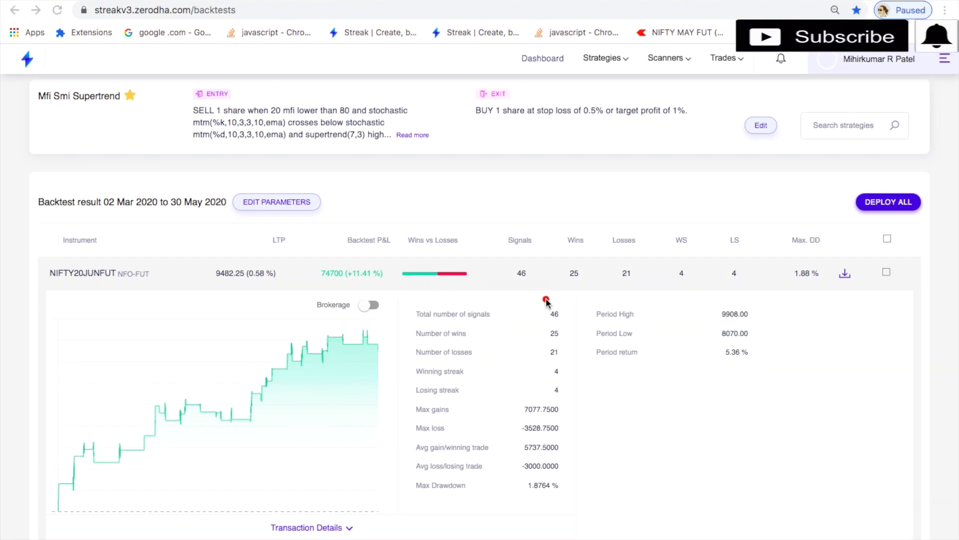
drag(510, 290, 584, 285)
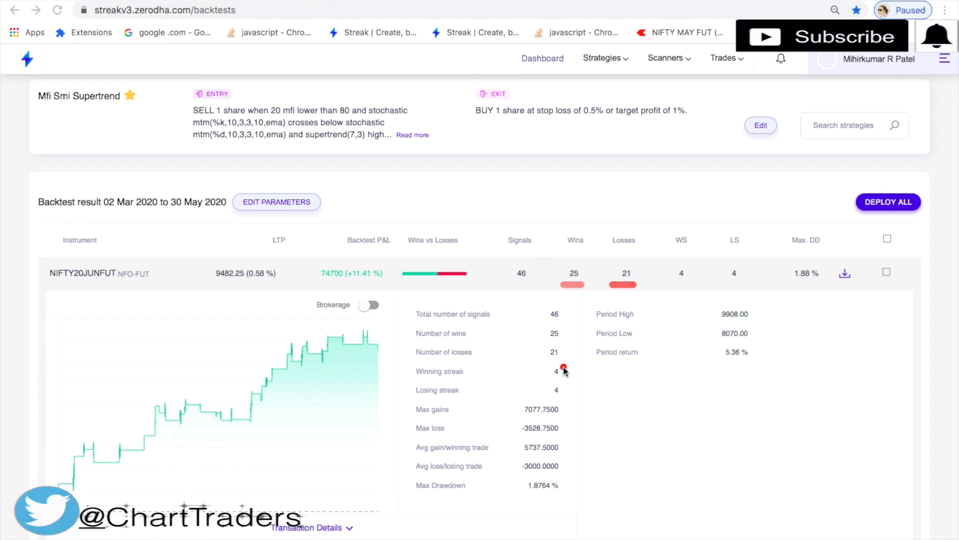
mouse_move(558, 375)
mouse_down()
mouse_move(540, 375)
mouse_move(531, 389)
mouse_up()
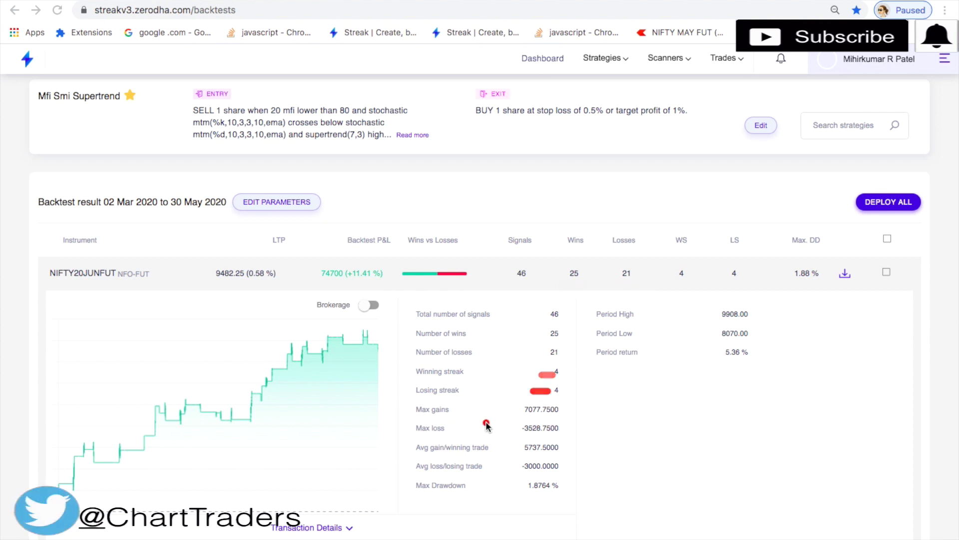
mouse_move(482, 409)
mouse_down()
mouse_move(529, 410)
mouse_move(511, 427)
mouse_up()
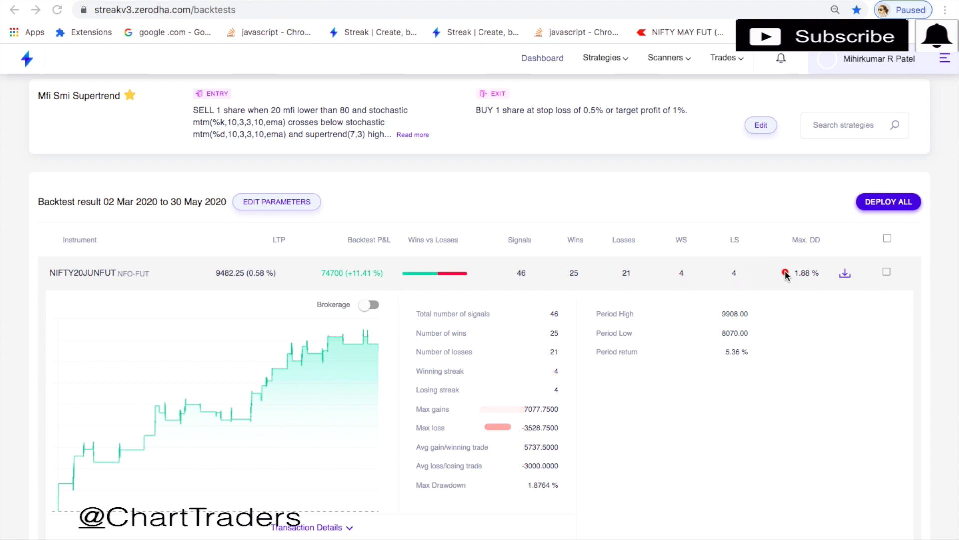
drag(775, 289, 833, 287)
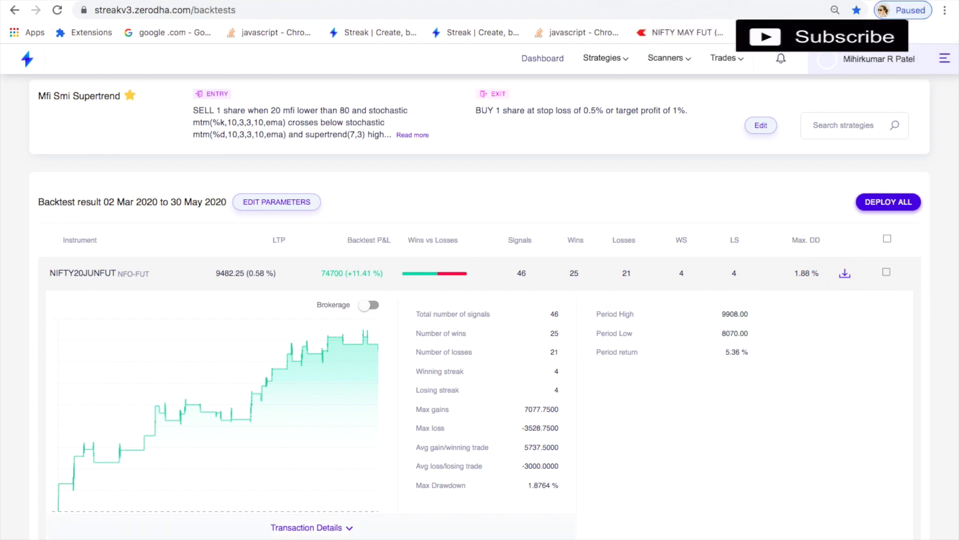
scroll(344, 407, down, 5)
scroll(345, 407, down, 3)
scroll(343, 407, down, 8)
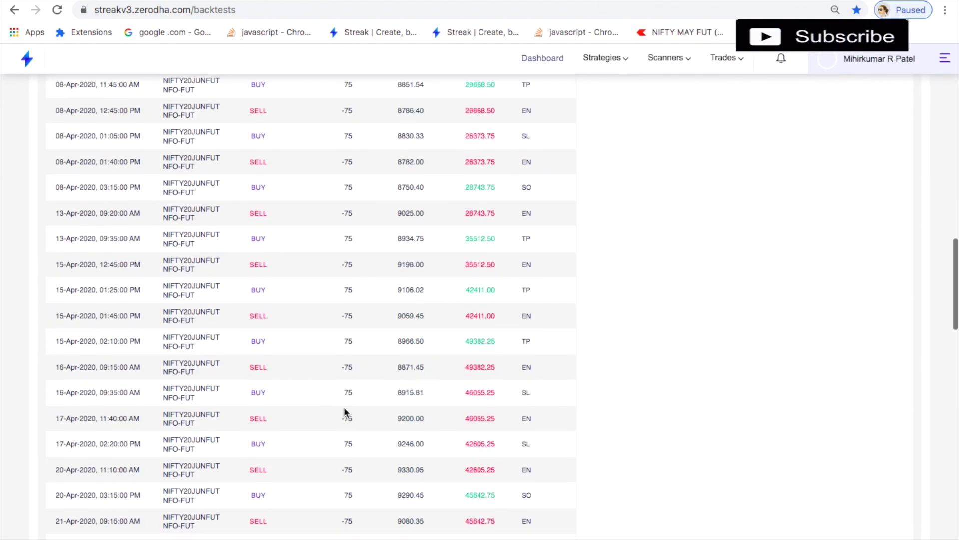
scroll(344, 408, down, 4)
scroll(345, 407, down, 3)
scroll(344, 407, up, 4)
scroll(344, 407, up, 6)
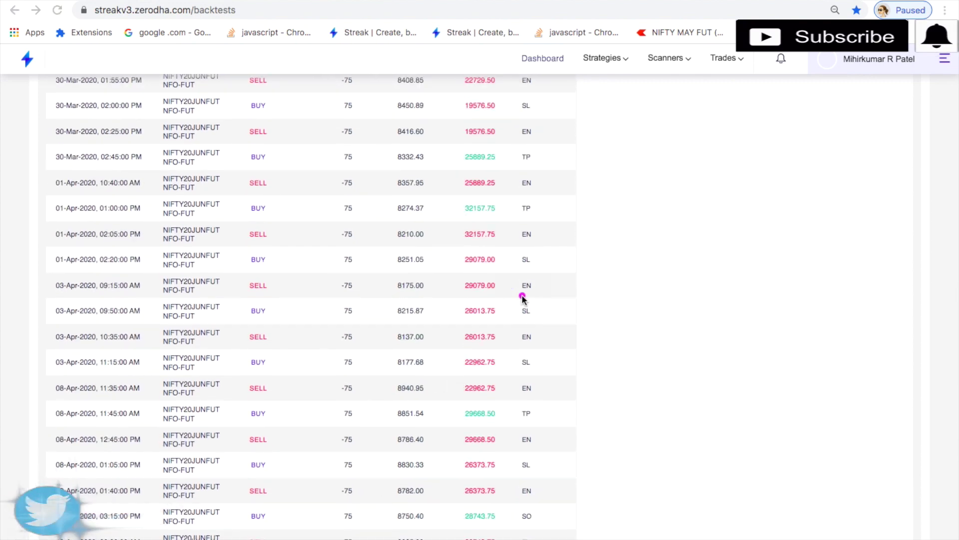
Step: Mark the EN, SL, TP and SO exit types and the 08-Apr square-off date in Transaction Details
drag(523, 294, 547, 294)
click(525, 311)
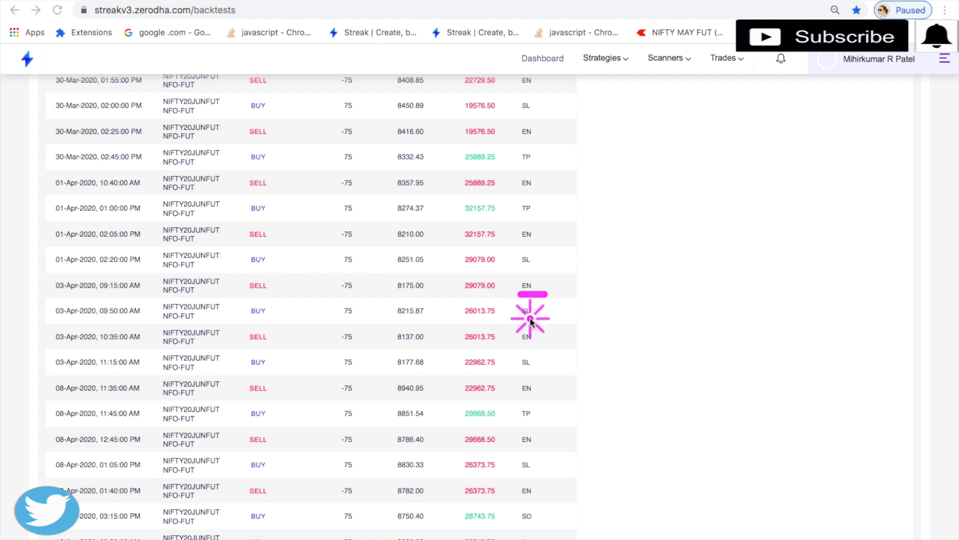
drag(514, 323, 546, 323)
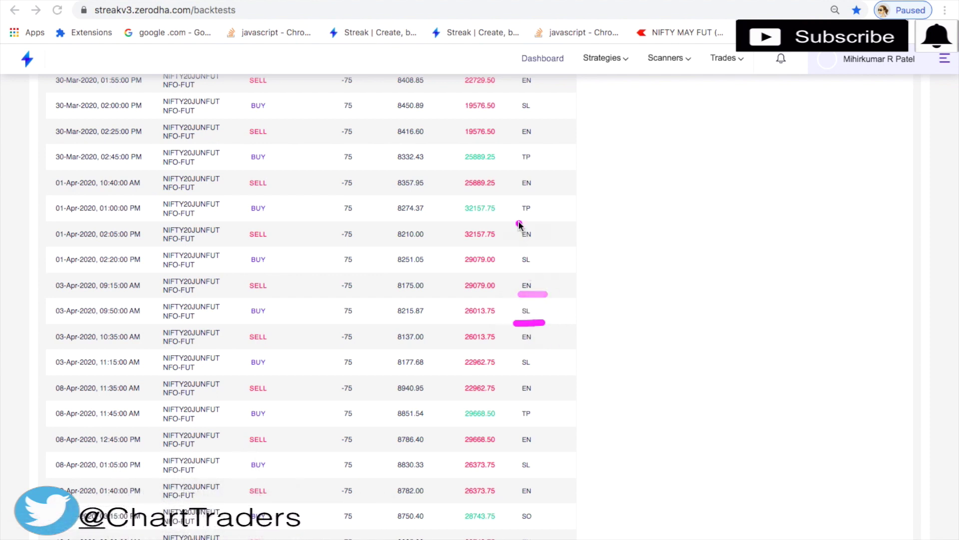
drag(519, 223, 545, 223)
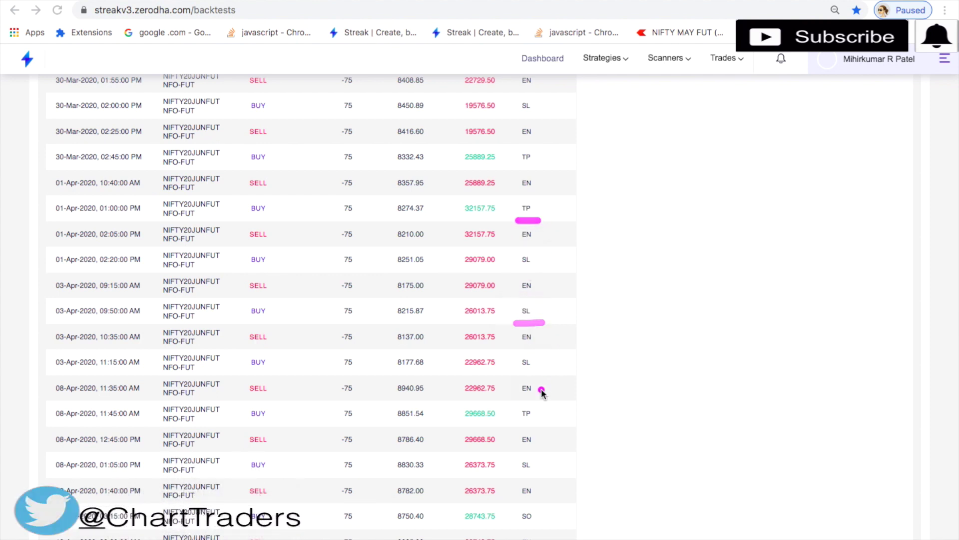
drag(521, 529, 545, 530)
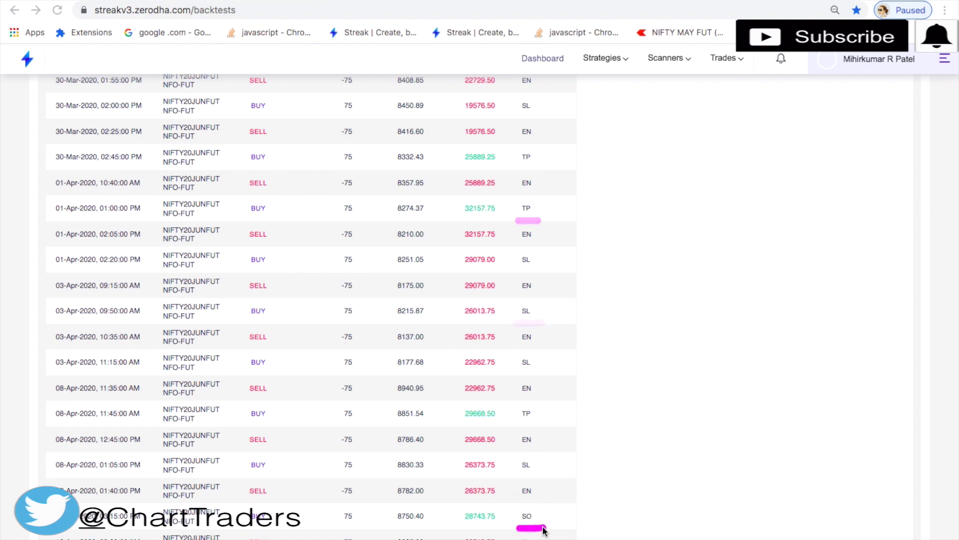
drag(101, 525, 147, 527)
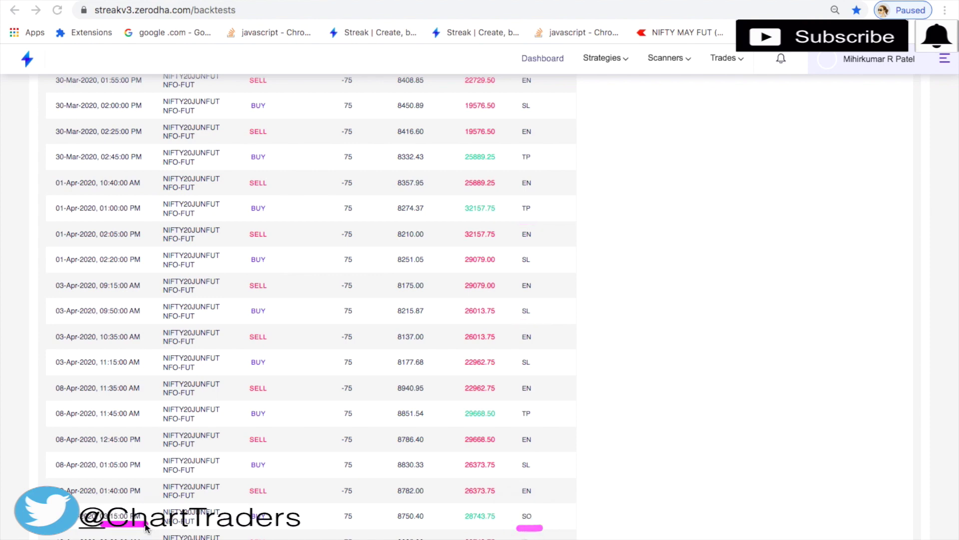
scroll(148, 527, down, 5)
scroll(147, 527, down, 5)
scroll(148, 527, down, 5)
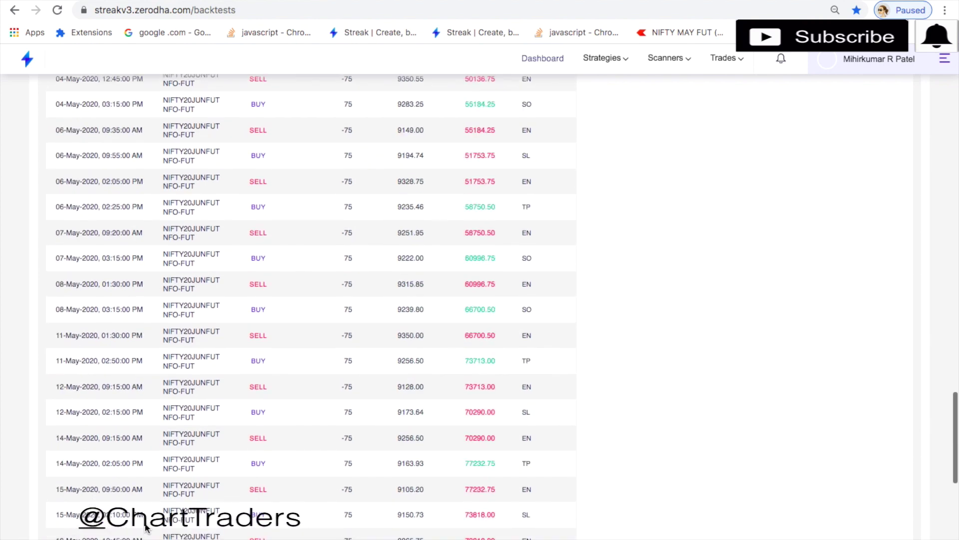
scroll(147, 527, down, 5)
scroll(147, 528, down, 2)
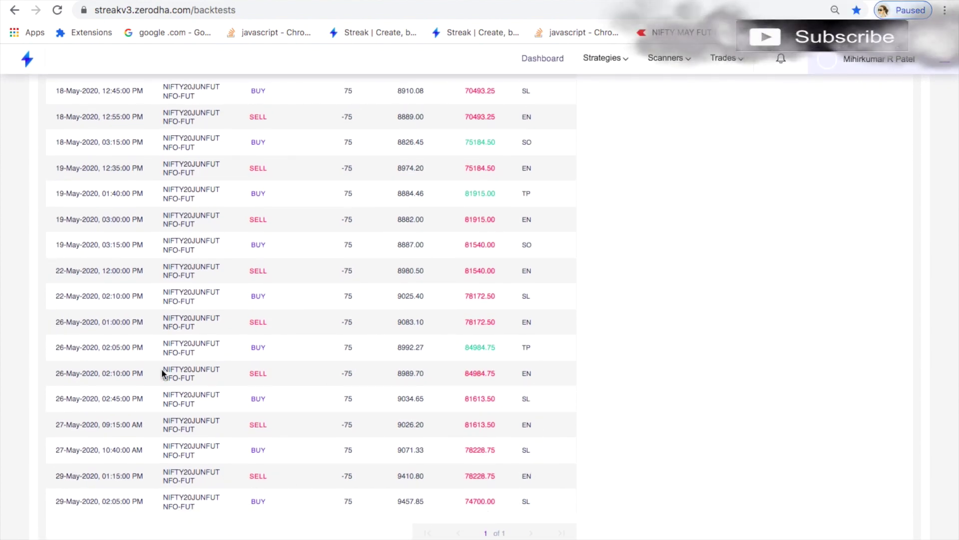
Step: Scroll the Kite NIFTY June futures chart forward to 26-27 May, then return to the Streak trade list
click(678, 32)
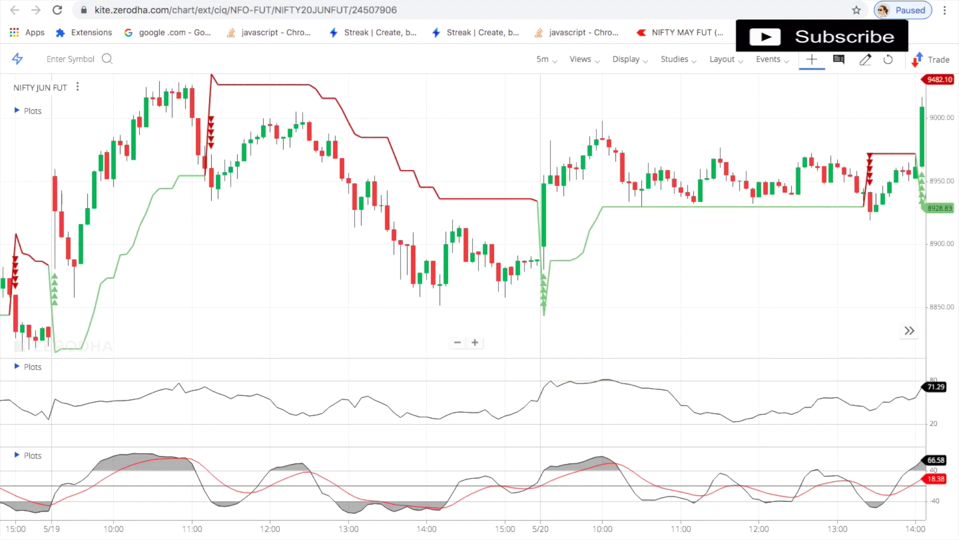
drag(630, 255, 42, 258)
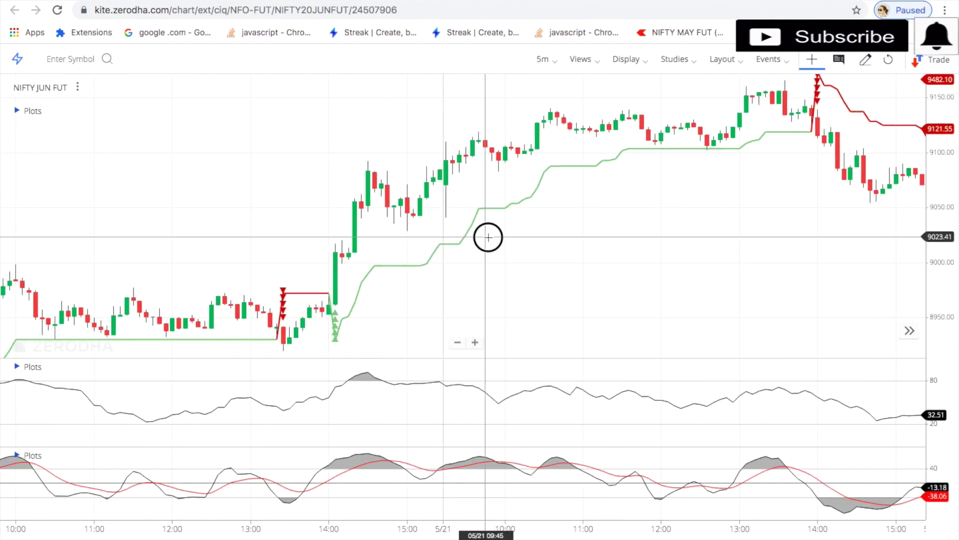
drag(488, 235, 4, 232)
drag(718, 250, 260, 264)
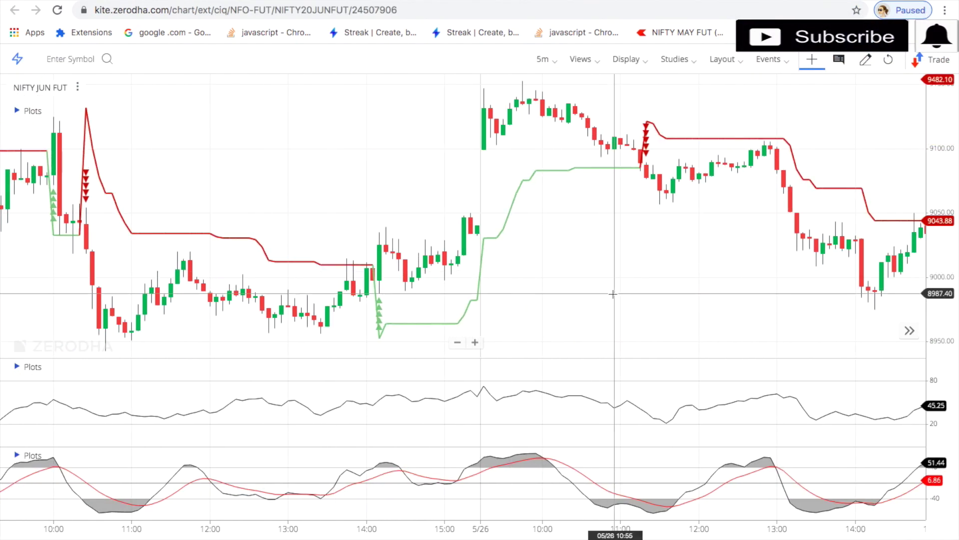
drag(718, 254, 238, 293)
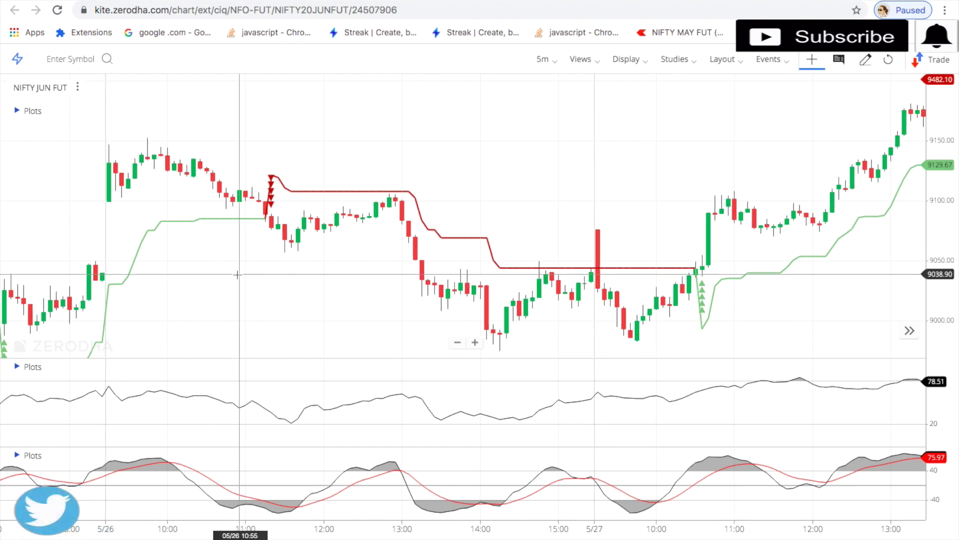
click(256, 15)
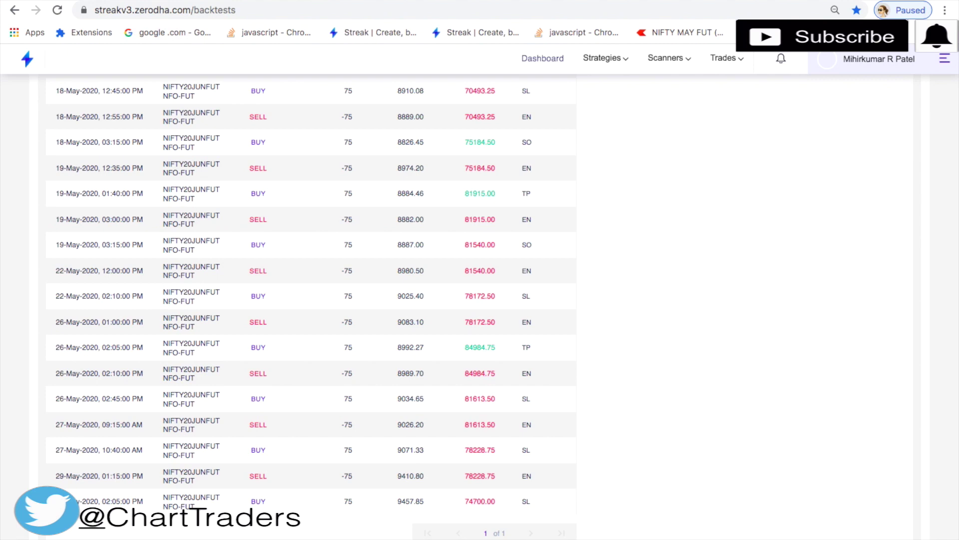
Step: Mark the falling candles after the sell signal, scroll on to 29 May and 1 June, then return to the backtest results
key(ctrl+Tab)
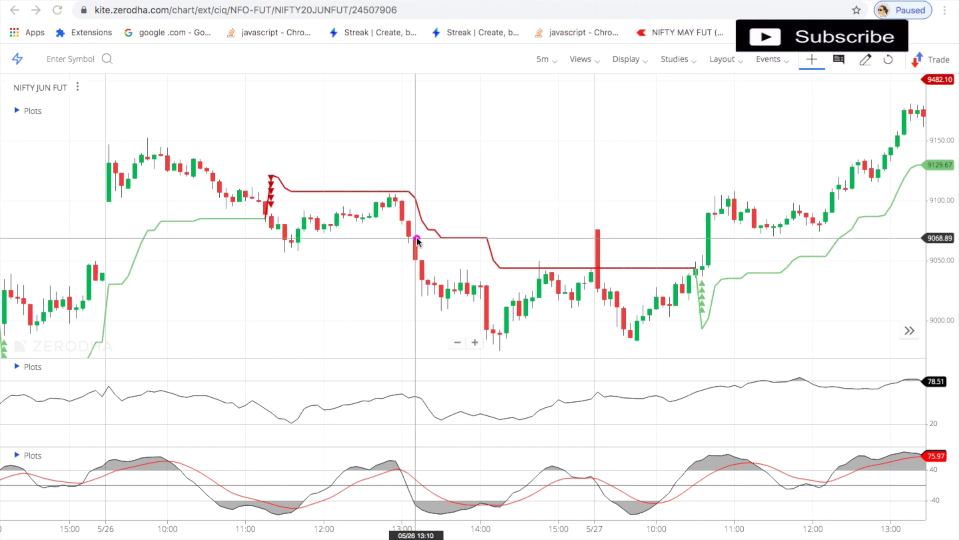
drag(405, 232, 483, 309)
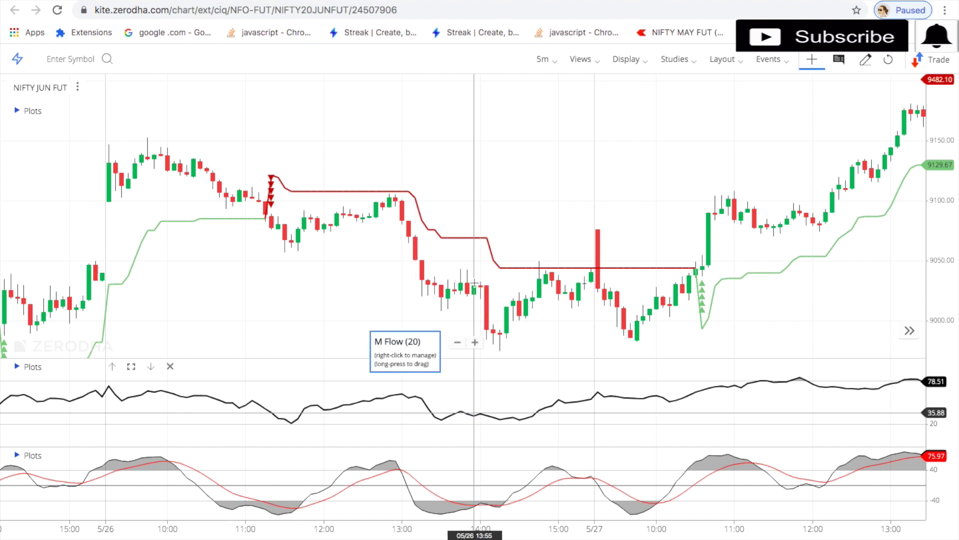
key(ctrl+Tab)
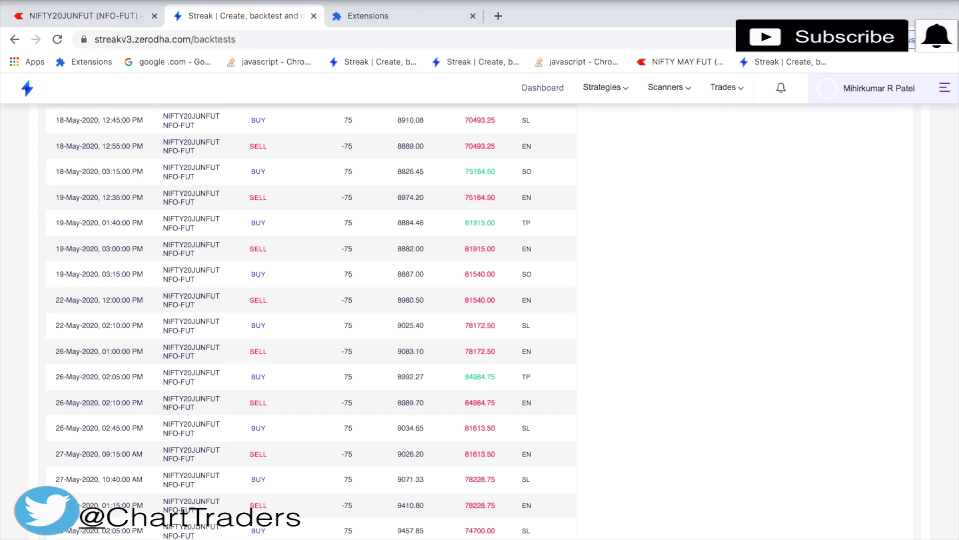
click(112, 19)
drag(166, 217, 379, 293)
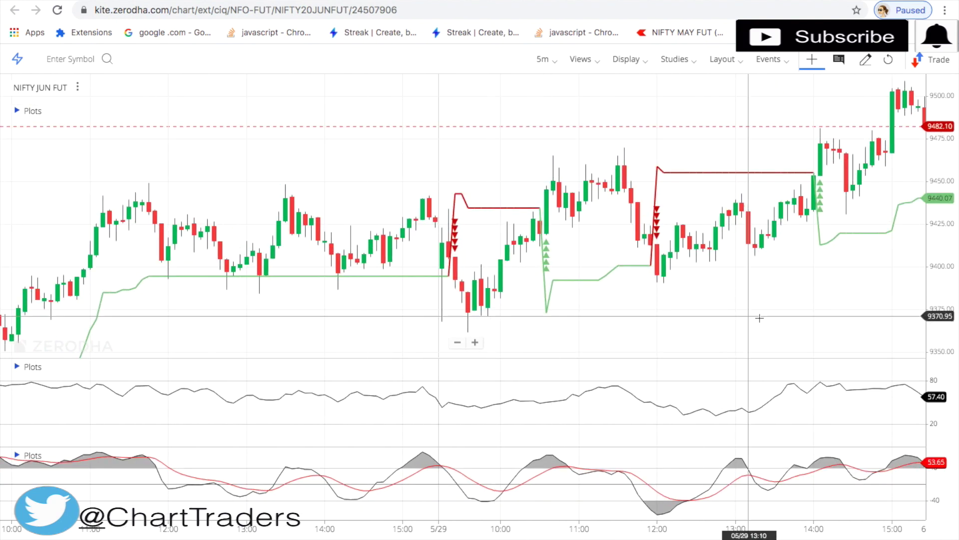
drag(760, 317, 525, 317)
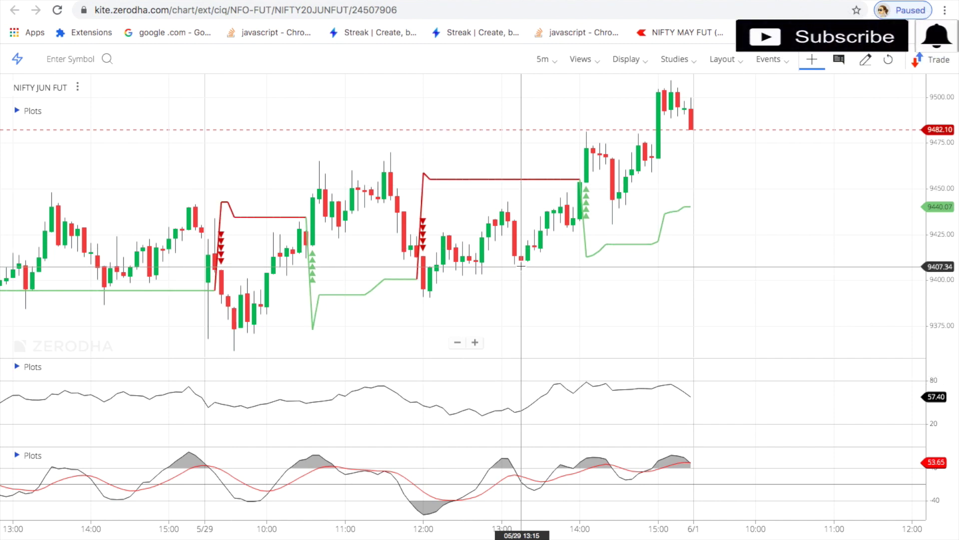
drag(522, 266, 584, 189)
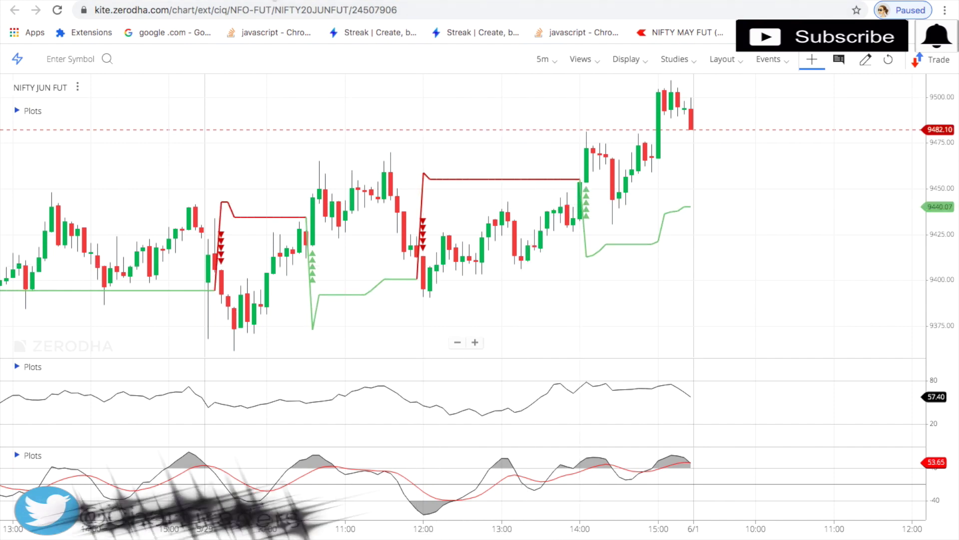
key(ctrl+Tab)
scroll(316, 212, up, 10)
scroll(315, 212, up, 10)
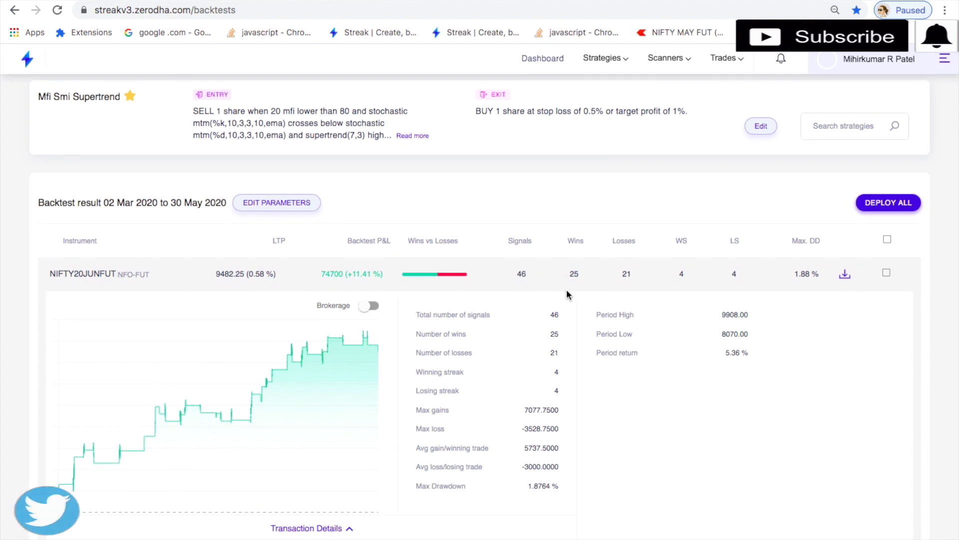
Step: Select NIFTY20JUNFUT and set deployment to 1 Week live, strategy cycle 5, MIS order type and REGULAR variety
click(887, 242)
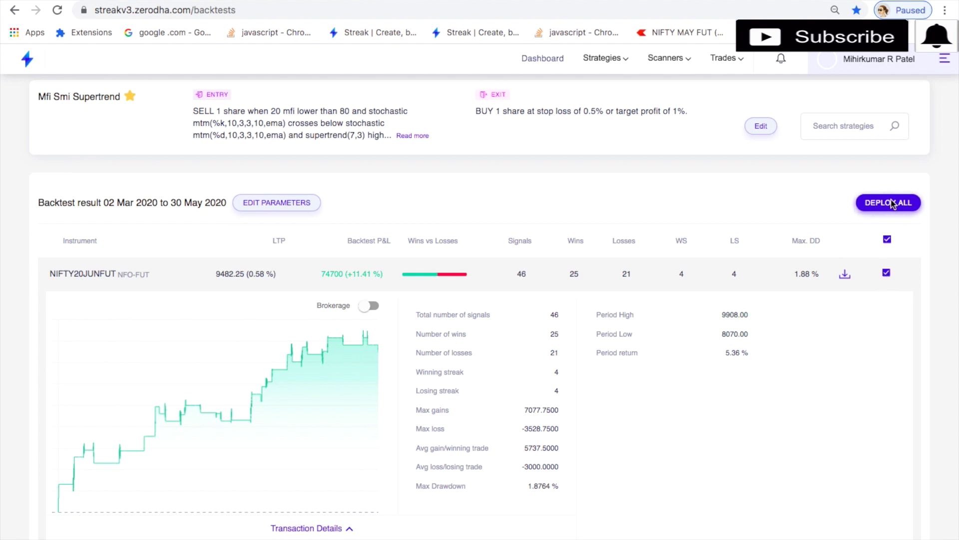
click(892, 205)
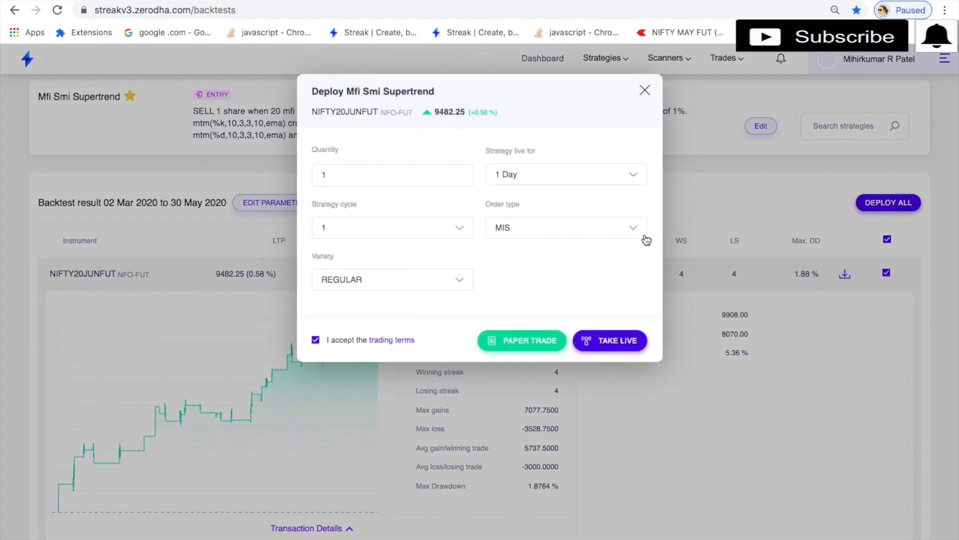
click(511, 178)
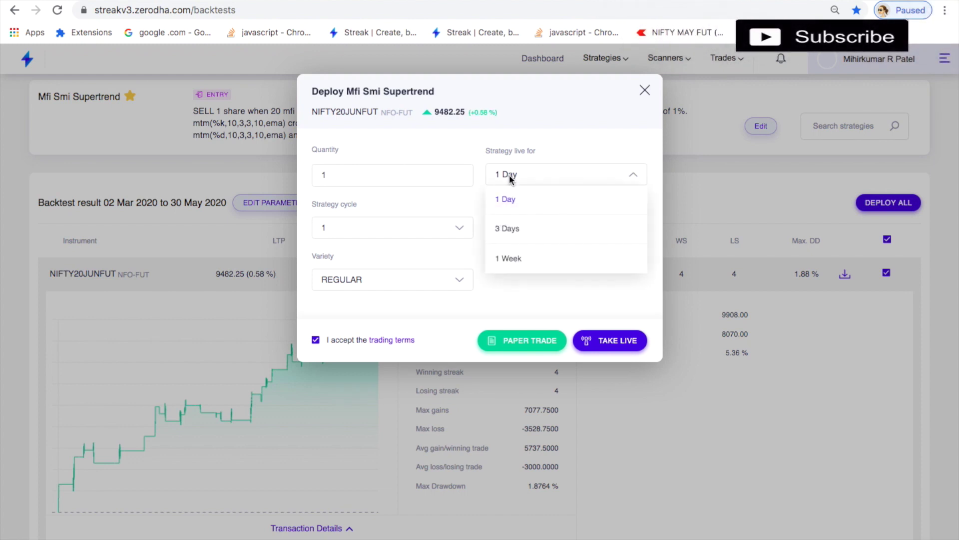
click(512, 259)
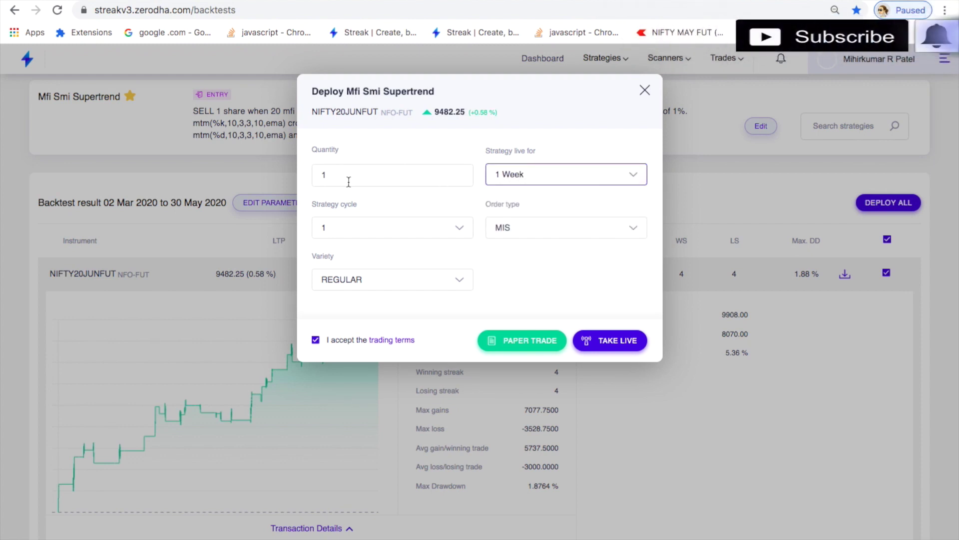
click(382, 227)
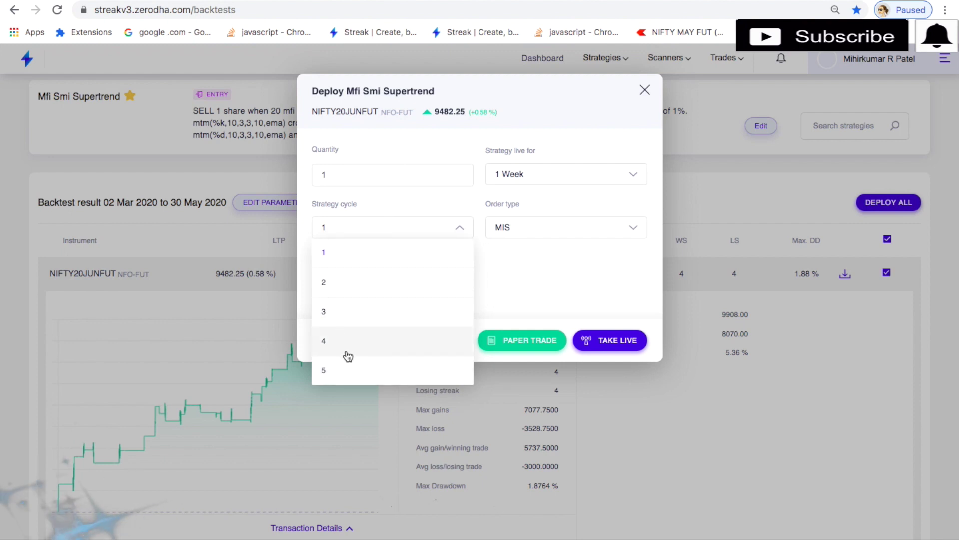
click(345, 369)
click(549, 233)
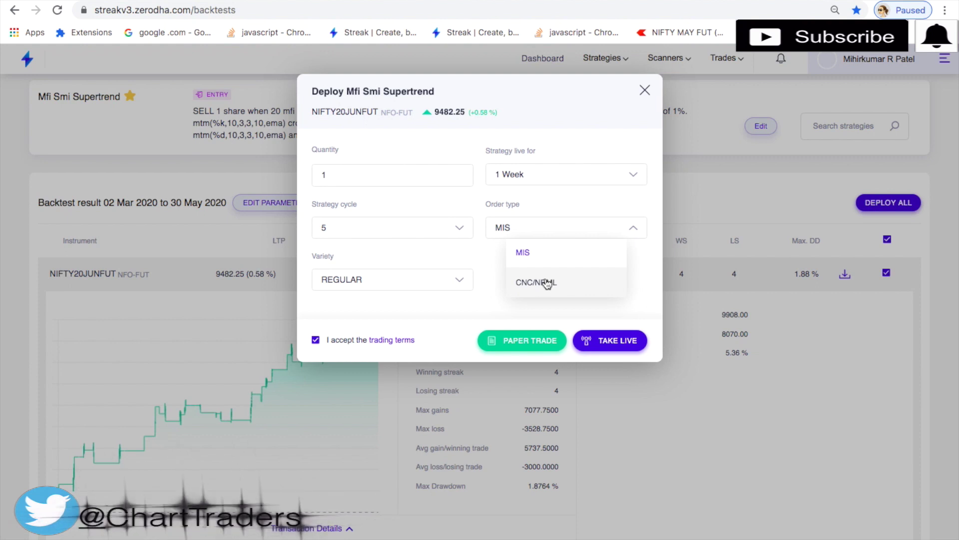
click(542, 255)
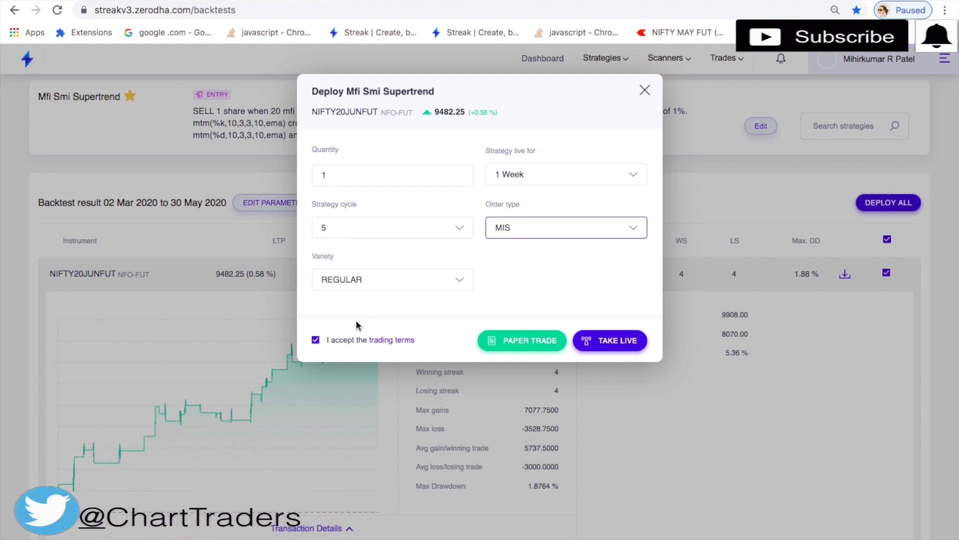
click(394, 279)
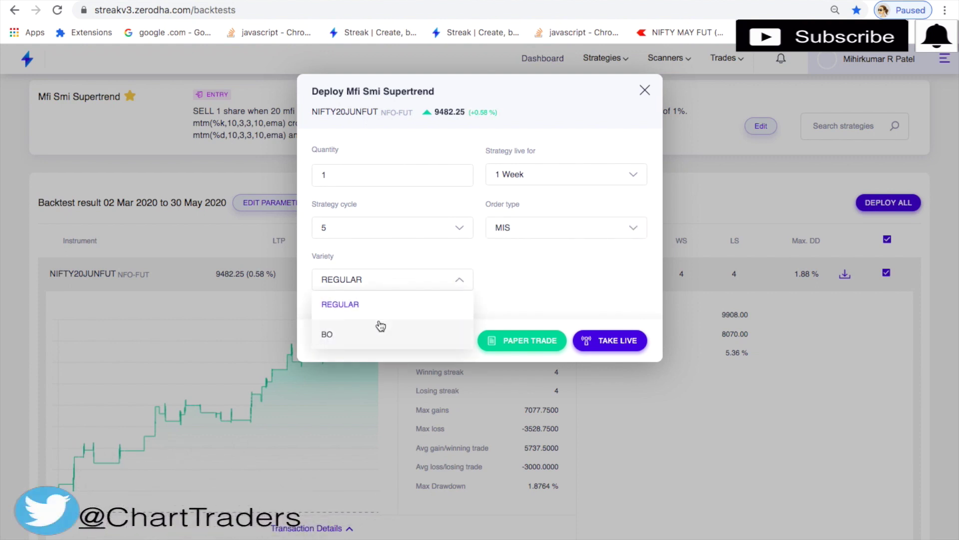
click(386, 307)
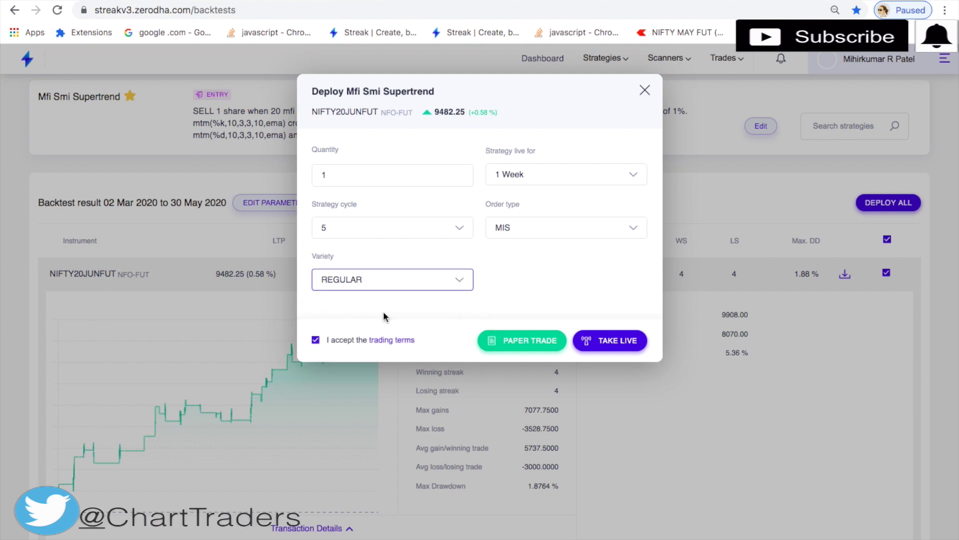
click(461, 329)
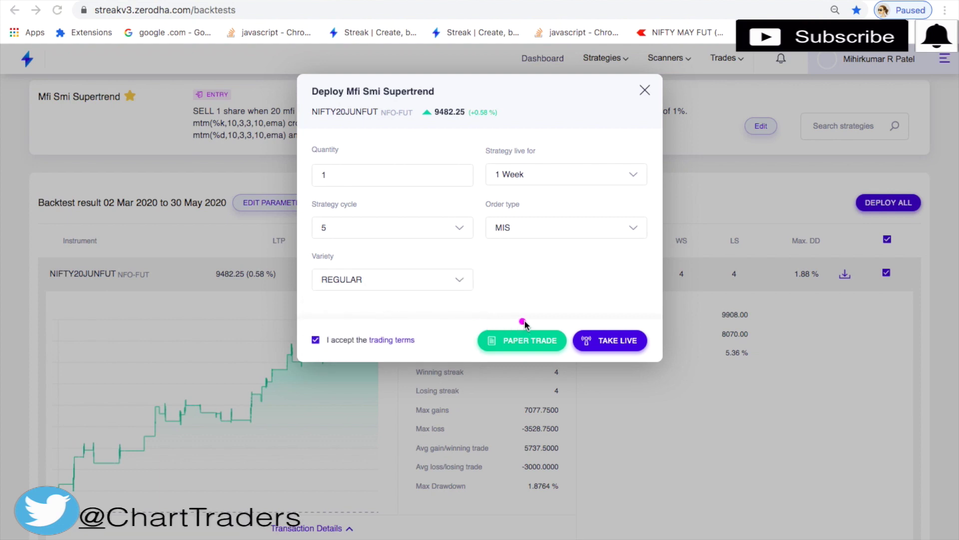
drag(521, 316, 527, 310)
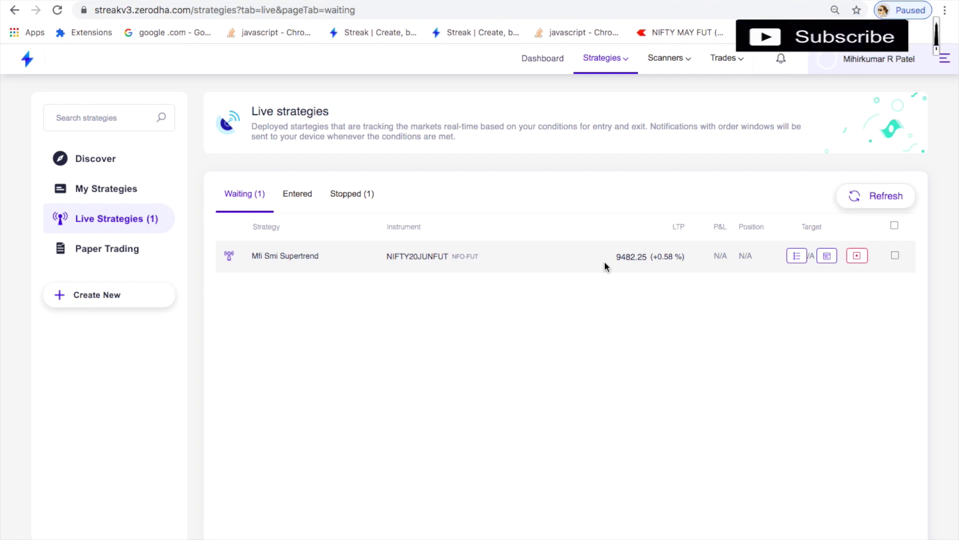
Step: Open the notifications page from the bell icon
click(781, 59)
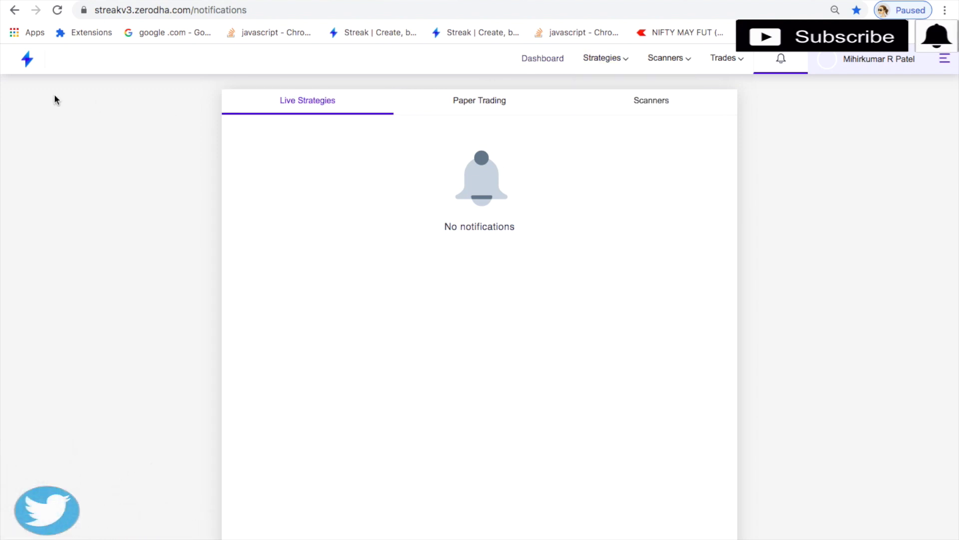
Step: Go back to the Live strategies list and check the bell notifications panel twice, dismissing it each time
click(14, 10)
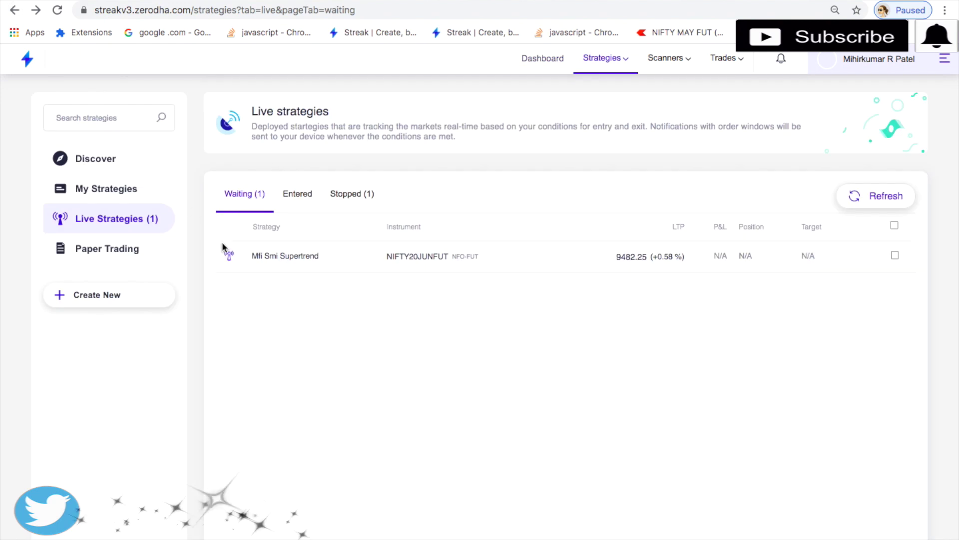
click(781, 57)
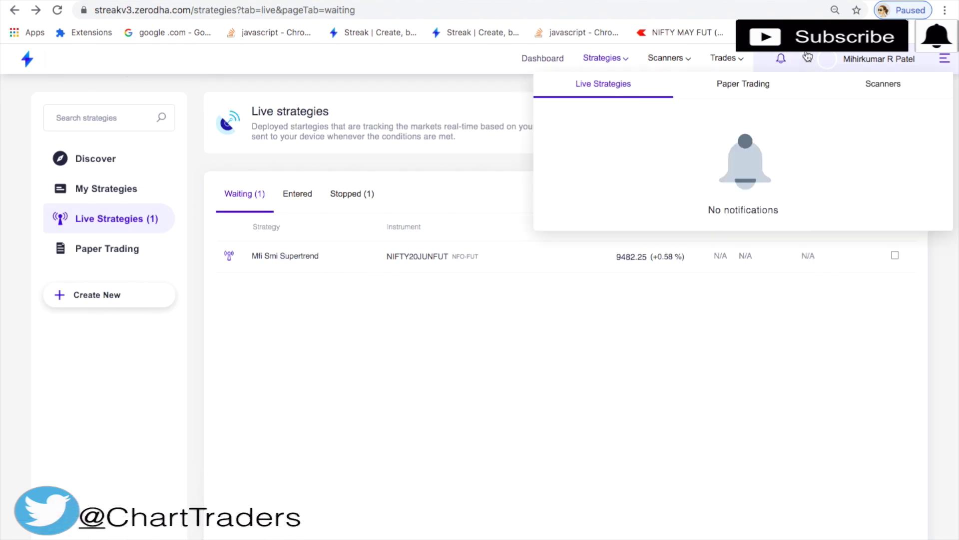
click(306, 163)
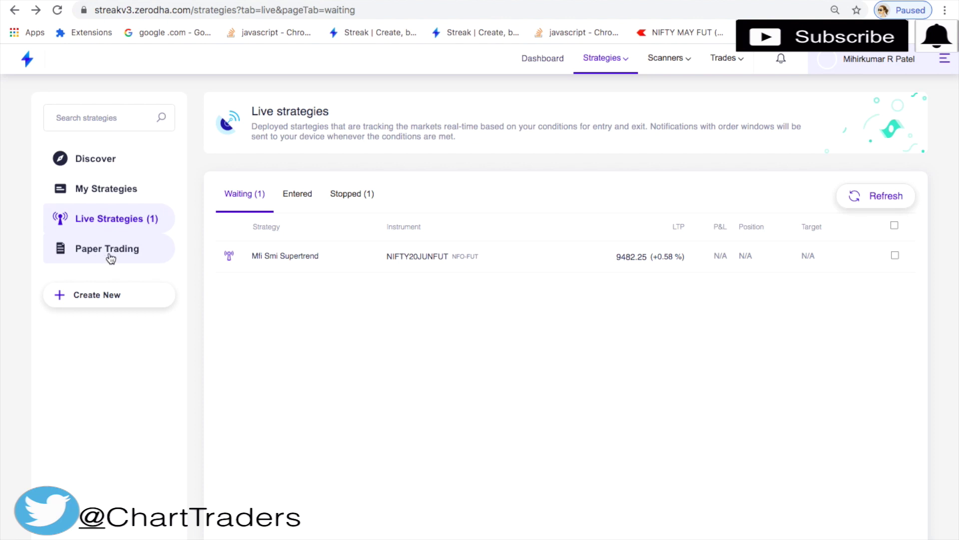
click(780, 58)
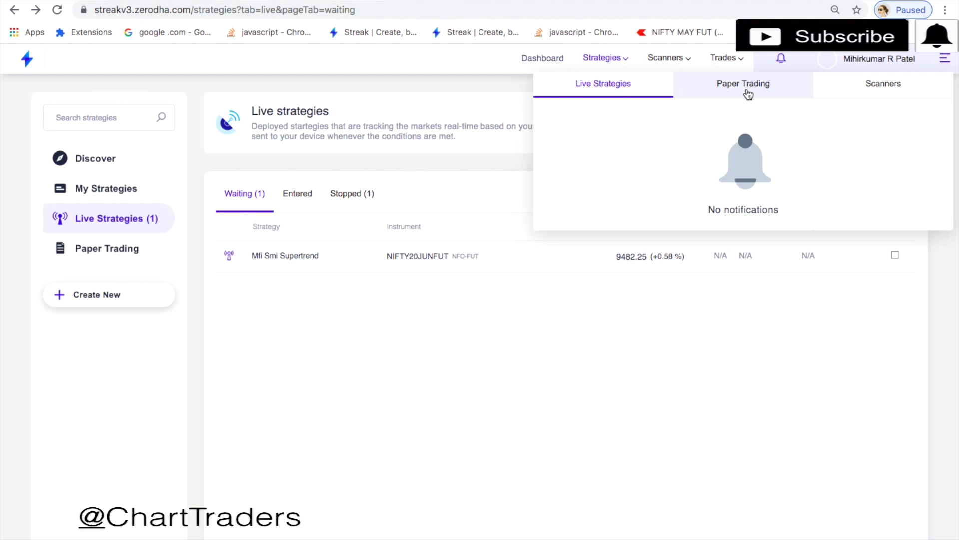
click(693, 209)
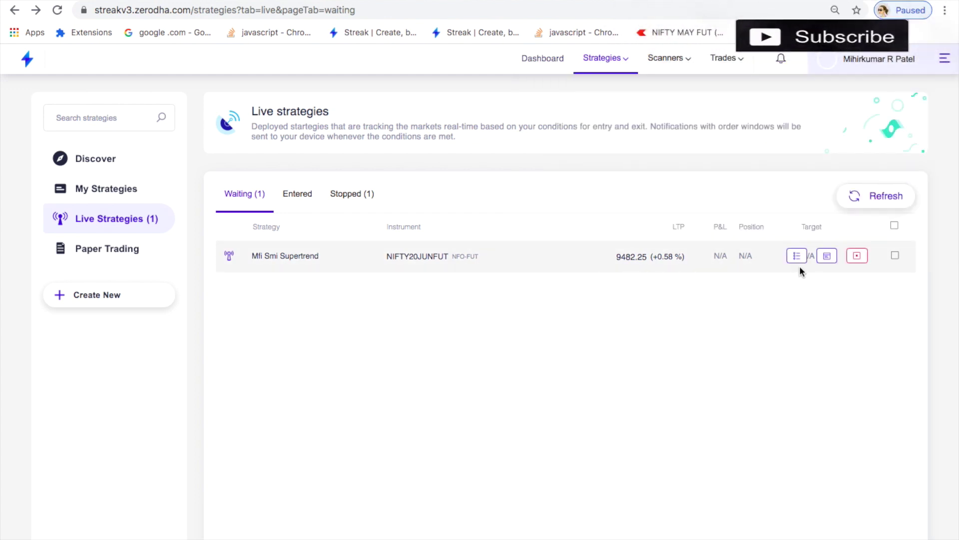
Step: Stop the waiting Mfi Smi Supertrend strategy from its row in the Waiting tab
click(853, 258)
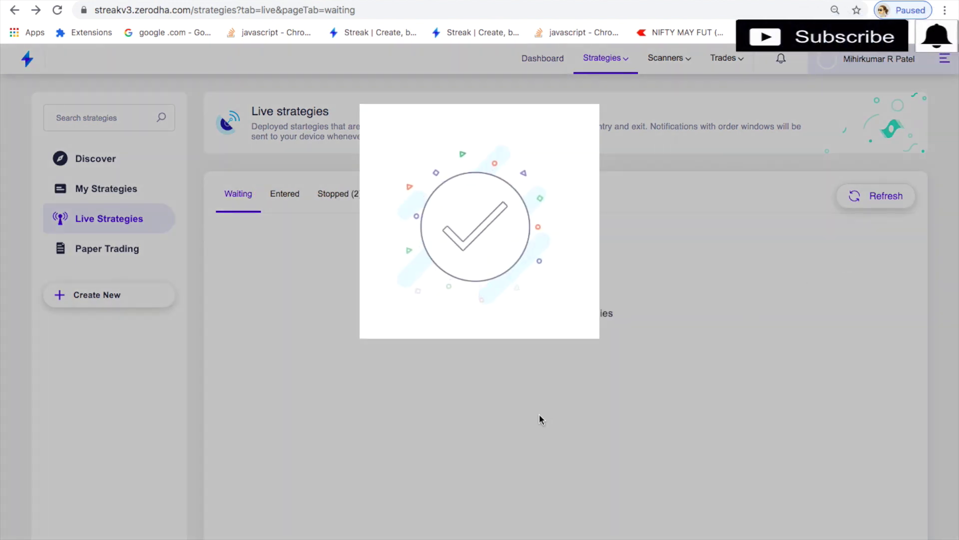